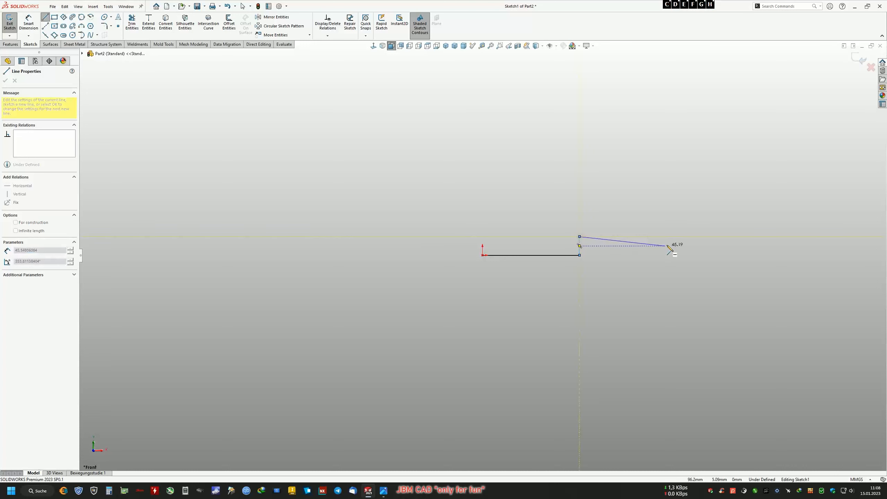
- Continue the line chain with the thin flange and the tall hub, closing the stepped profile at the origin with a vertical side about 70 mm long
left_click(674, 214)
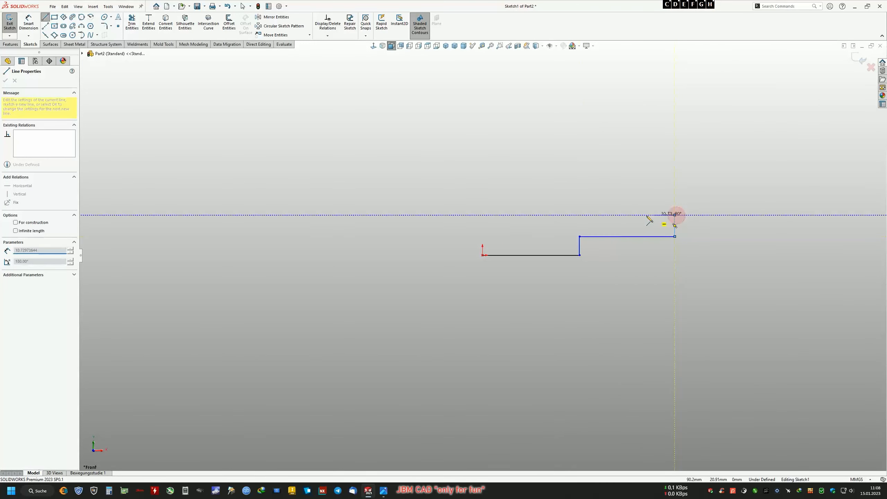
left_click(576, 215)
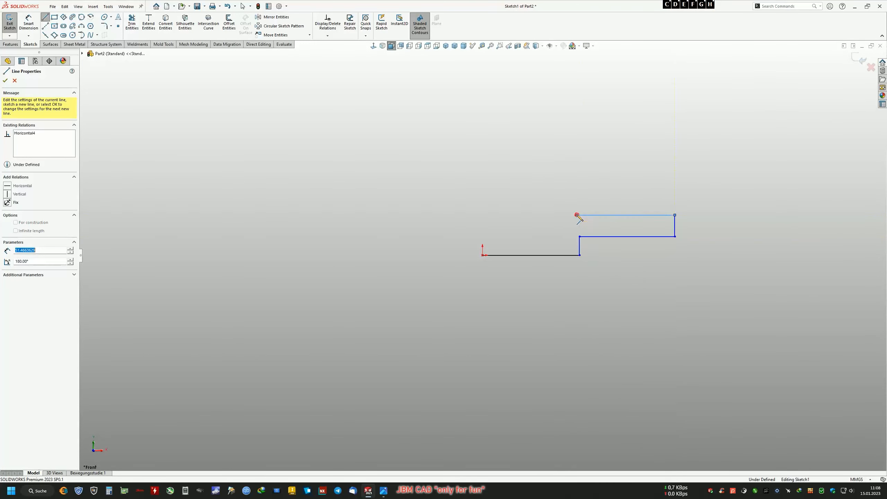
left_click(482, 121)
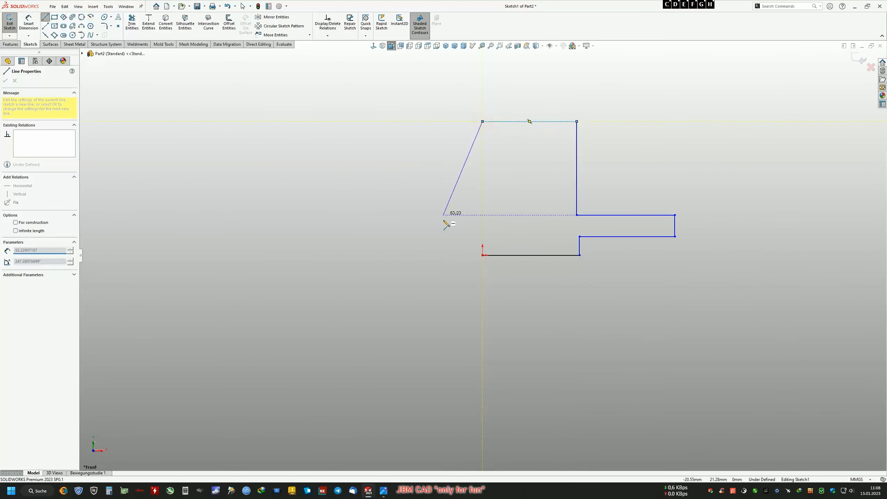
left_click(483, 255)
- Dimension the hub profile's bottom edge as 70/2 mm for the hub radius
right_click(316, 212)
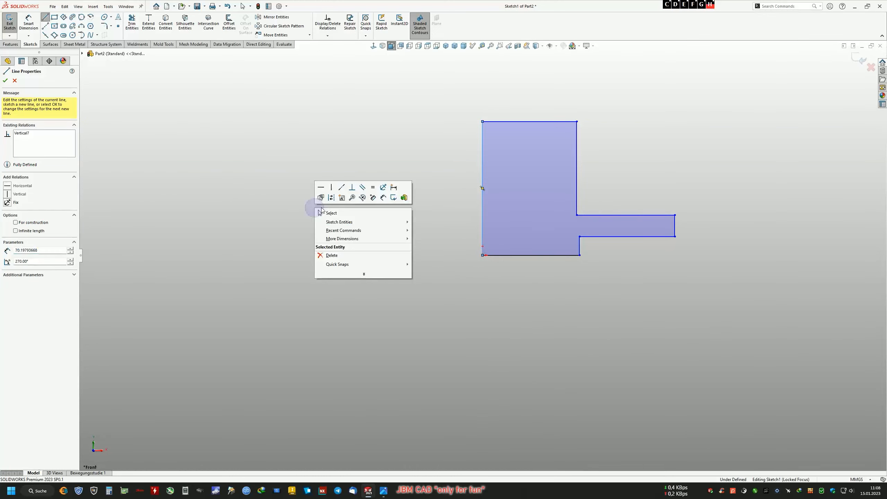
left_click(383, 198)
left_click(523, 255)
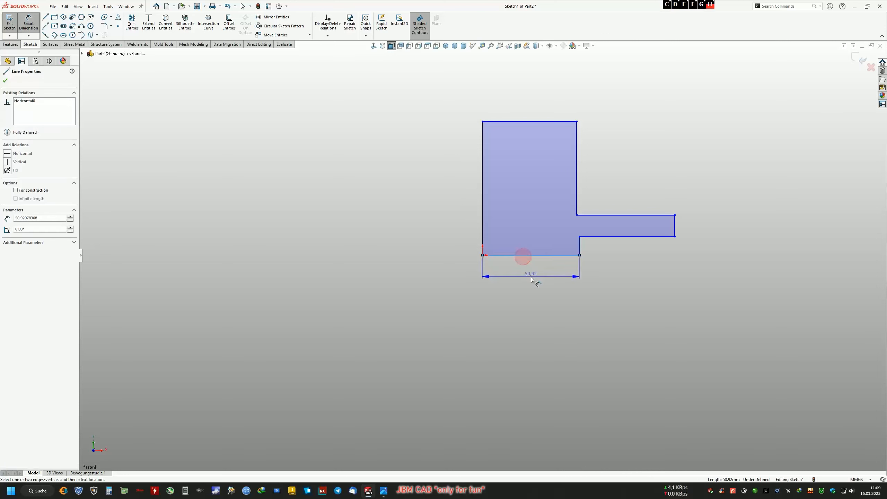
left_click(531, 278)
type("7")
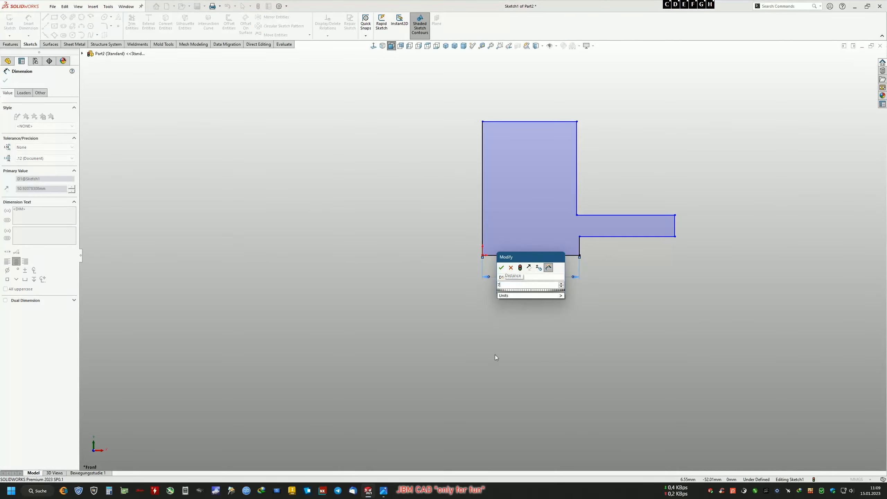
type("0/2")
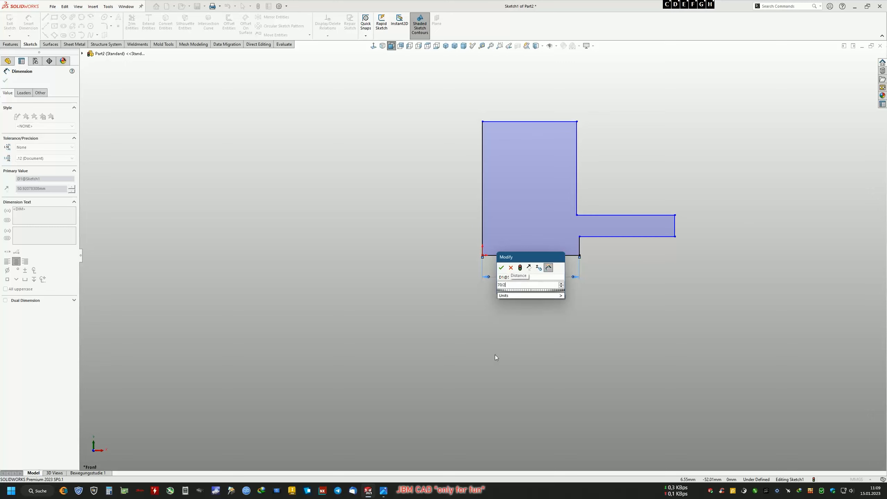
key("Return")
left_click(509, 372)
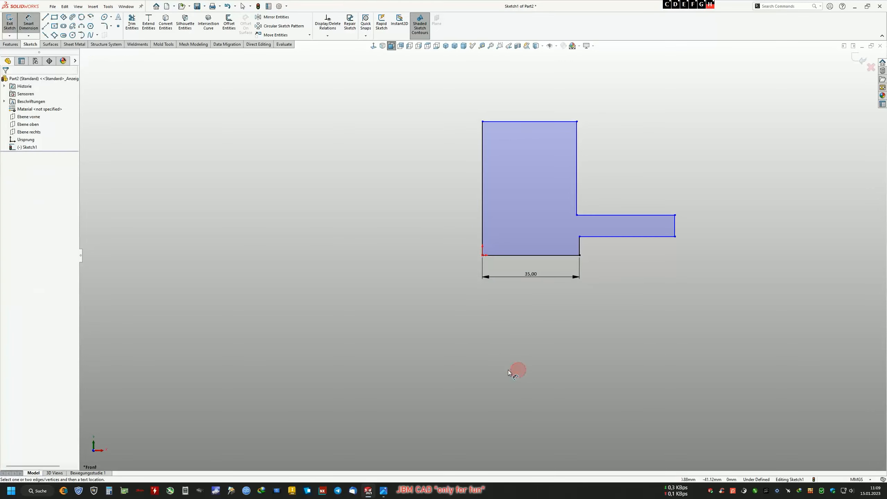
- Check the reference drawing and dimension the distance from the hub's axis-side edge to the flange's outer edge as 250/2 mm
left_click(384, 490)
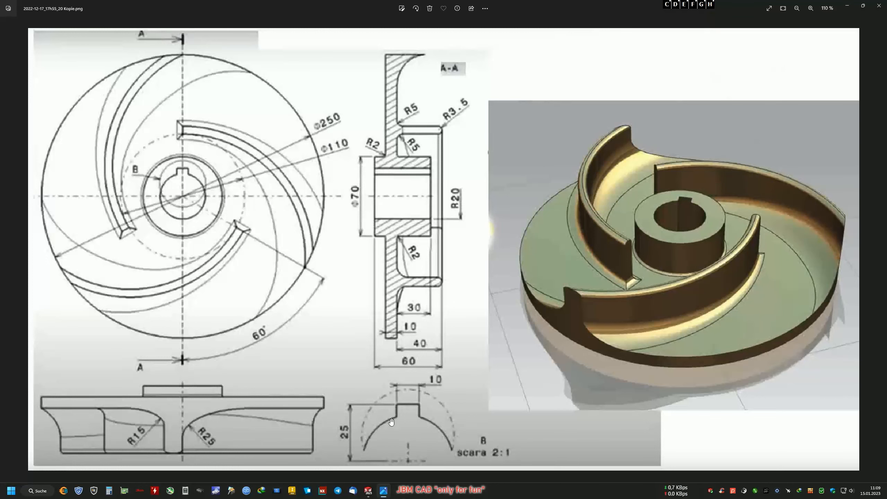
left_click(383, 491)
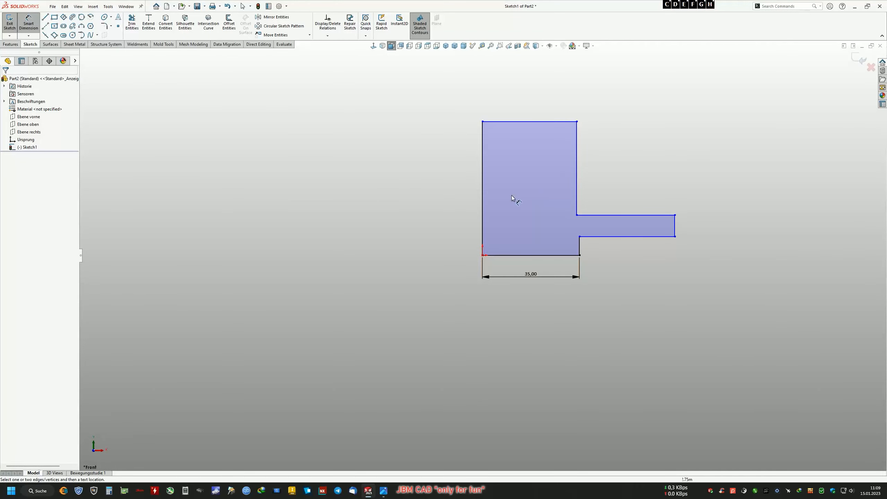
left_click(482, 231)
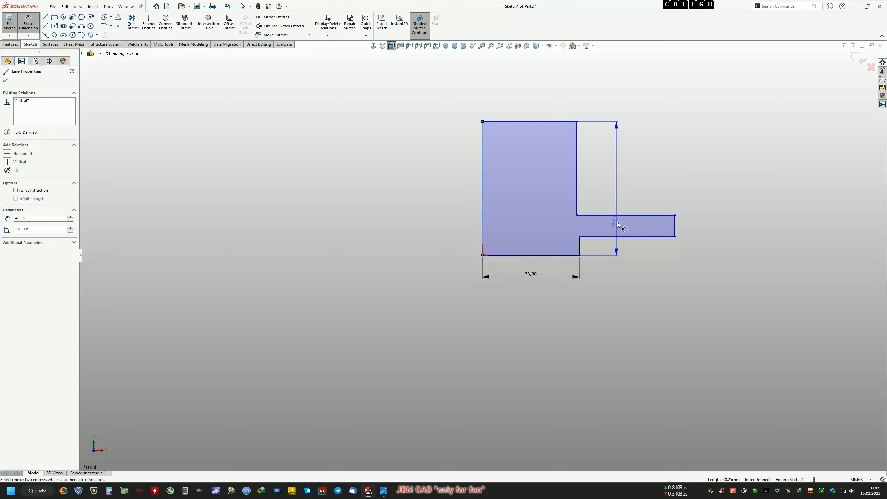
left_click(675, 227)
left_click(580, 320)
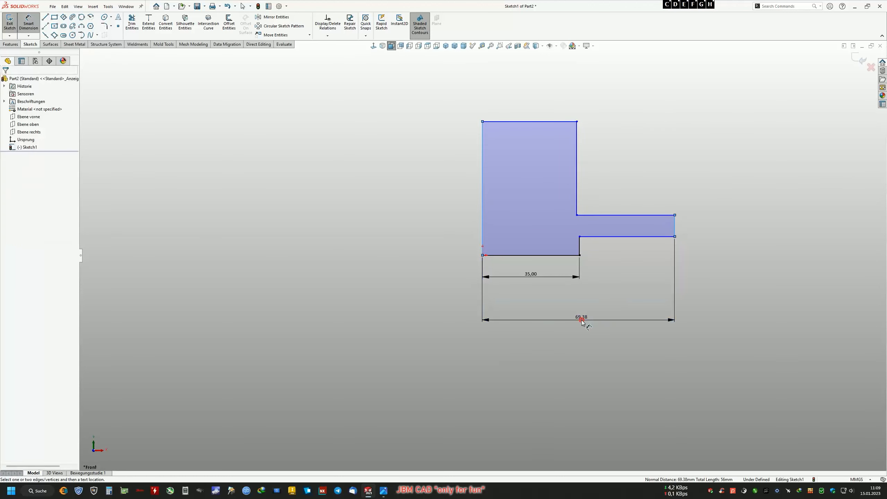
type("250")
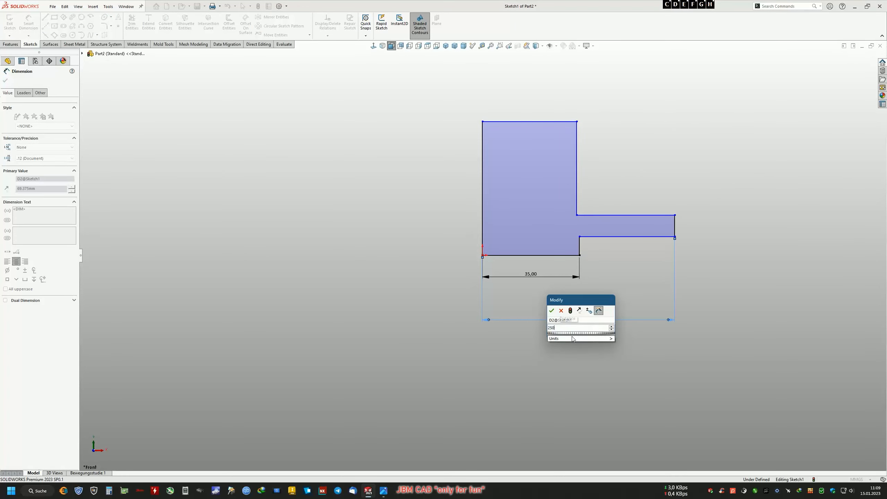
type("/2")
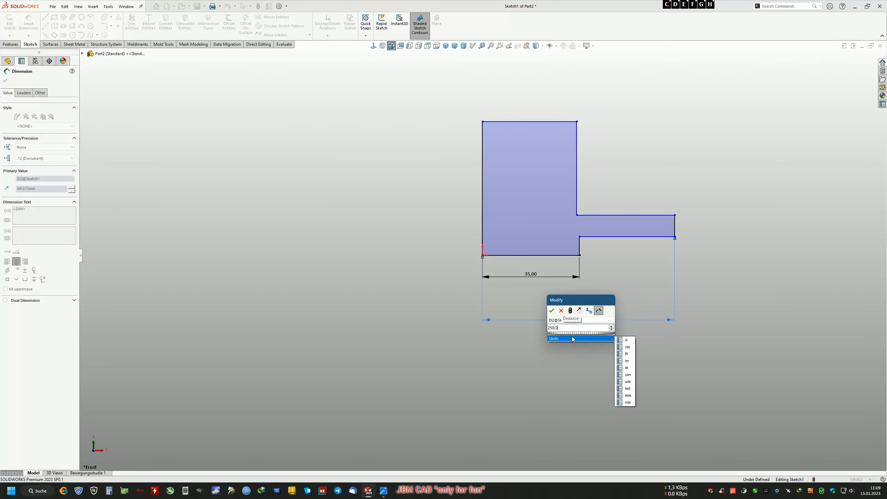
key("Return")
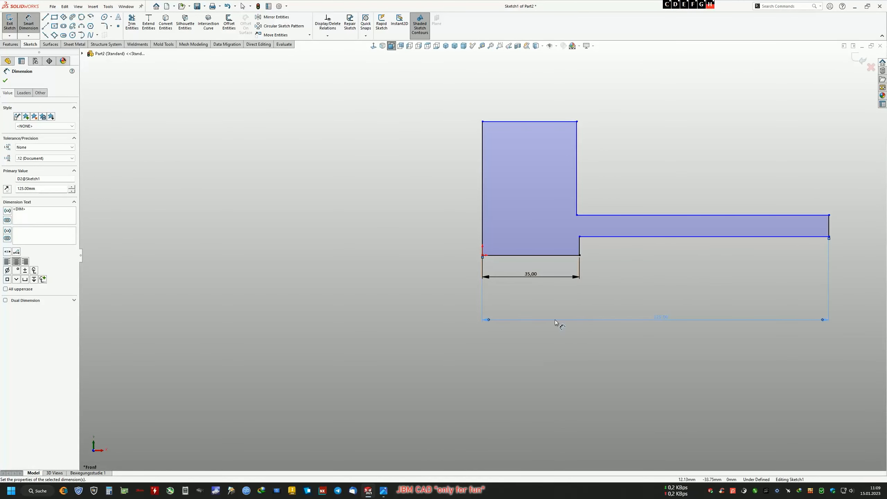
- Add a vertical relation between the upper and lower corner points where the flange meets the hub
right_click(308, 155)
left_click(318, 173)
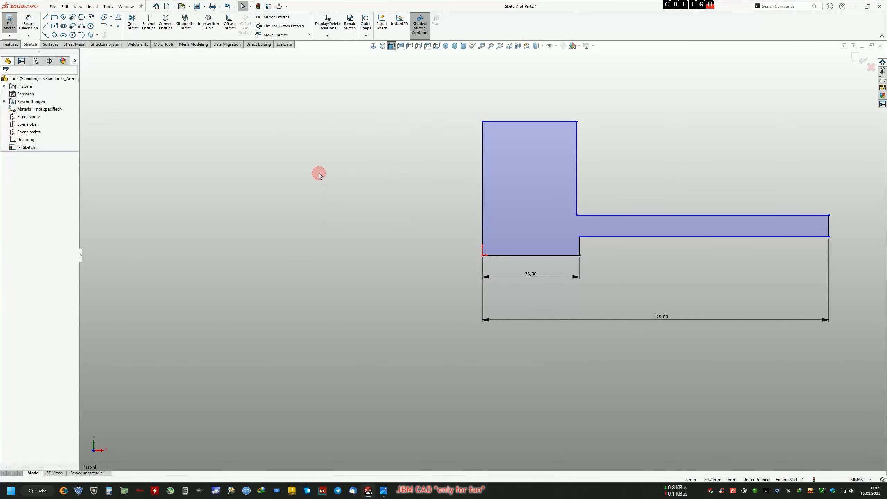
left_click(579, 237)
left_click(576, 215, "ctrl")
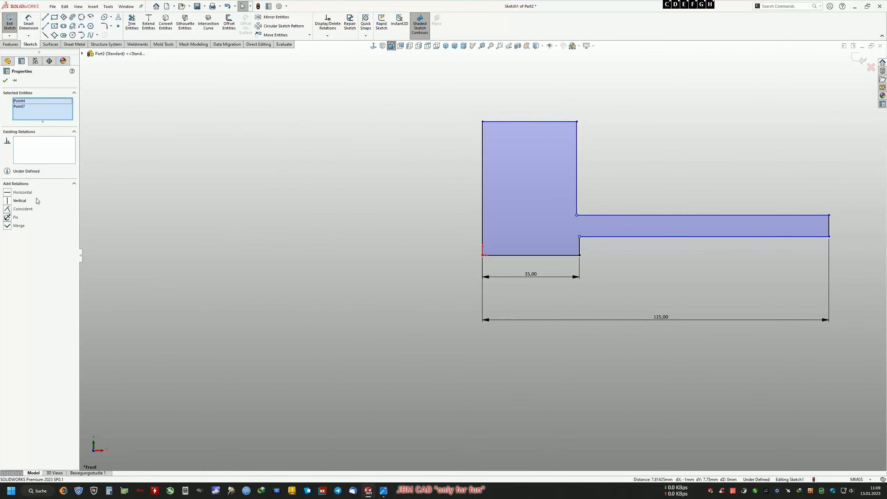
left_click(11, 201)
left_click(152, 219)
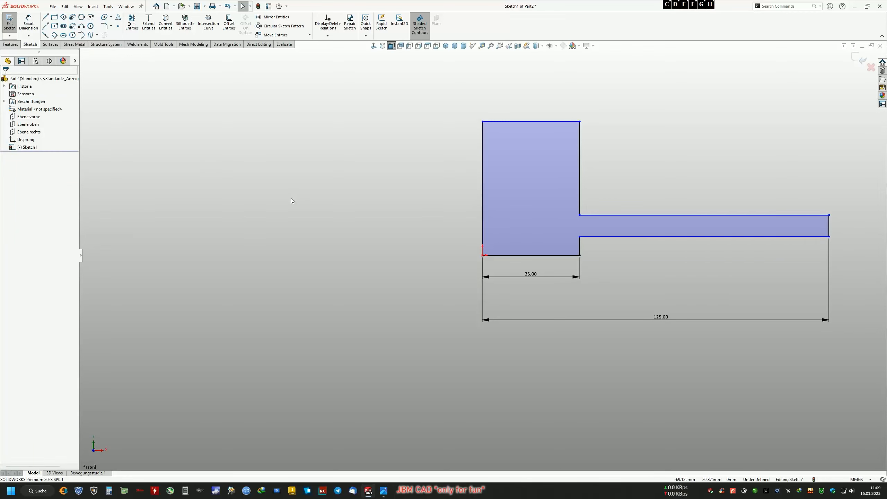
- Dimension the short vertical hub edge below the flange at 10 mm
left_click(31, 22)
left_click(578, 246)
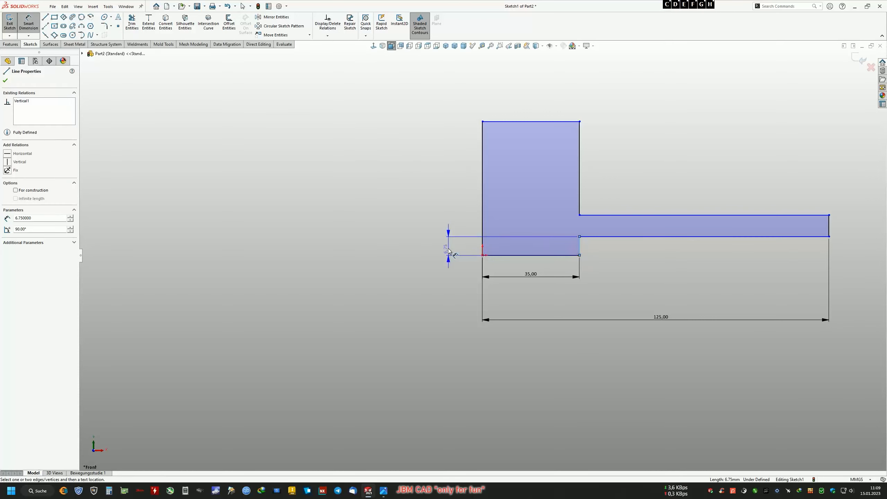
left_click(447, 245)
type("10")
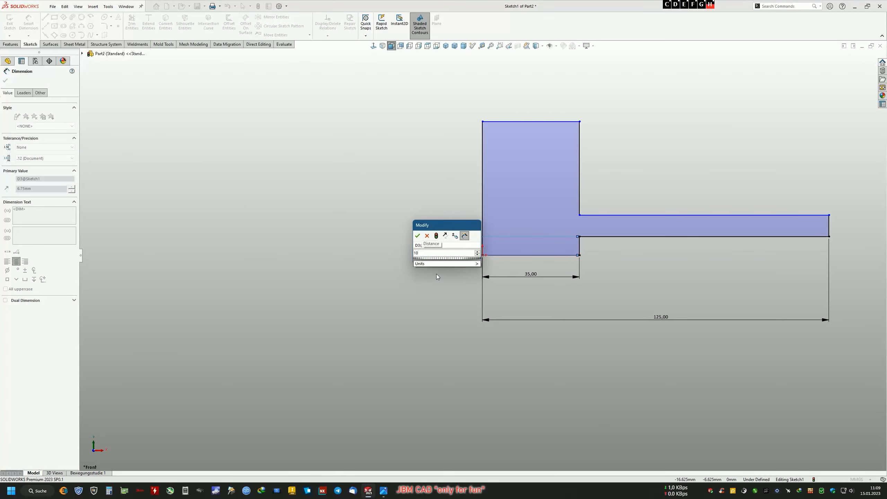
key("Return")
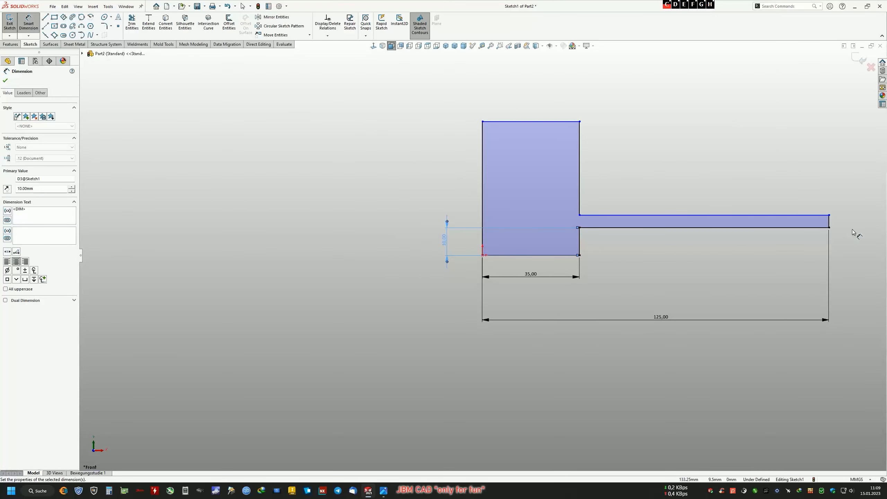
- Dimension the flange thickness at its outer end as 10 mm
left_click(829, 220)
left_click(841, 223)
type("10")
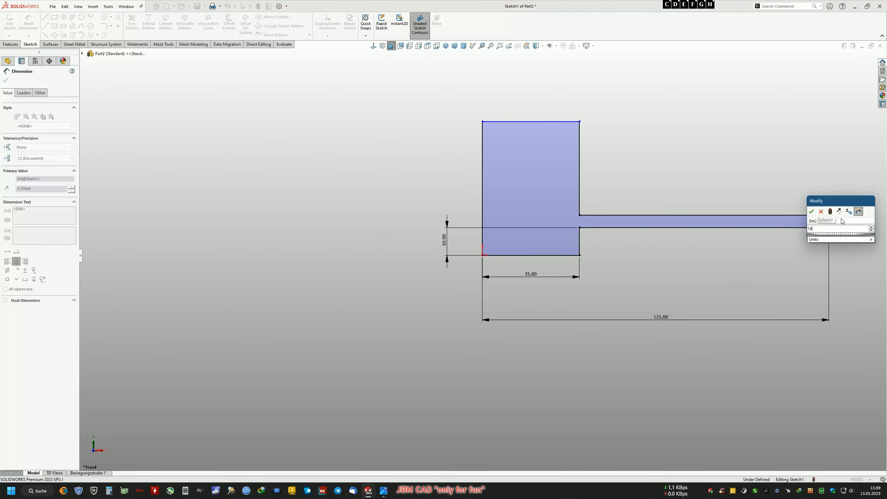
key("Return")
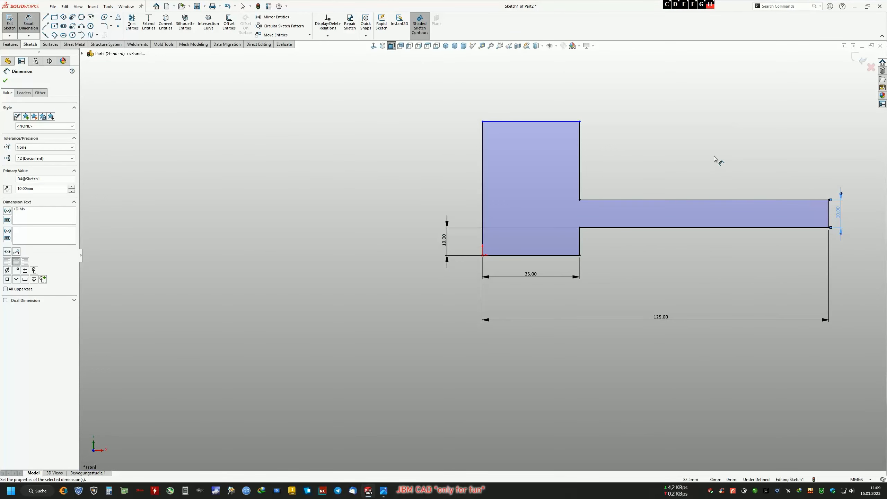
- Dimension the hub's overall height between its bottom and top edges as 60 mm, checking the value in the reference drawing
left_click(538, 256)
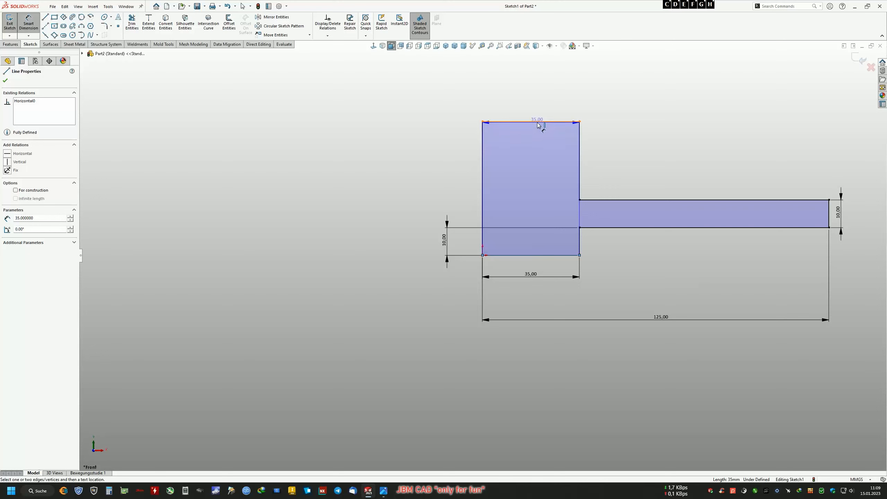
left_click(538, 122)
left_click(406, 188)
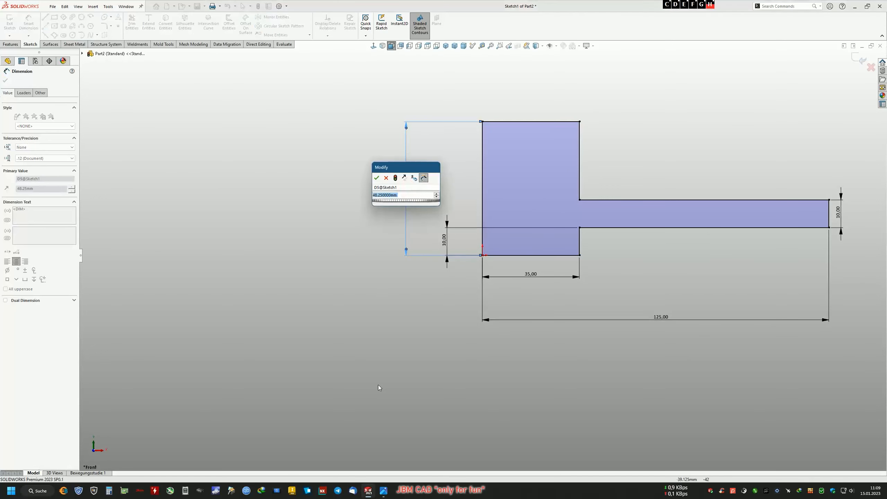
left_click(388, 492)
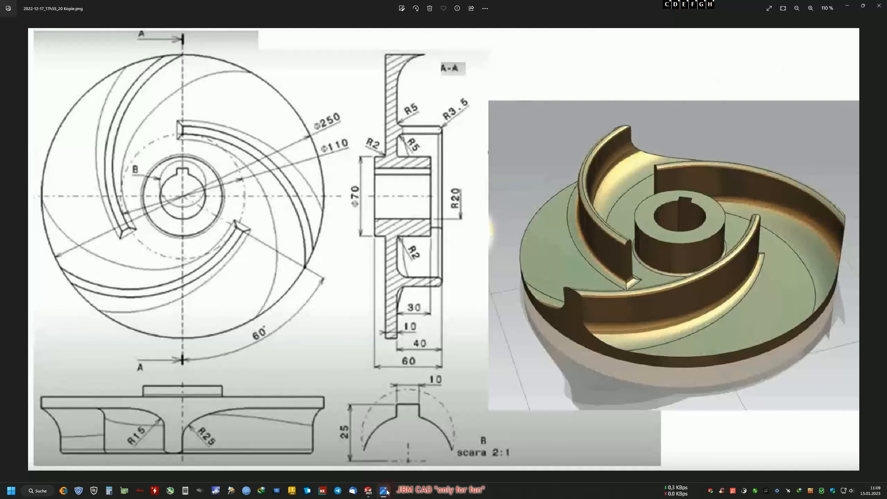
left_click(387, 491)
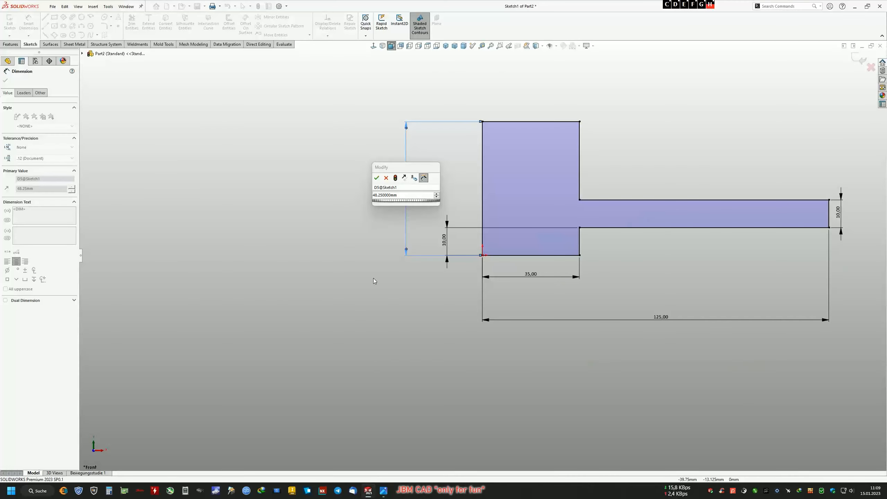
left_click(384, 204)
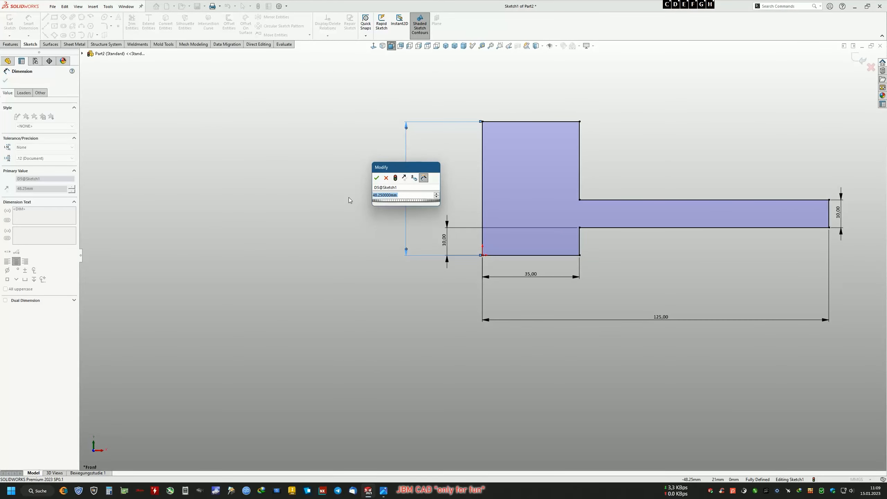
type("60")
key("Return")
left_click(317, 265)
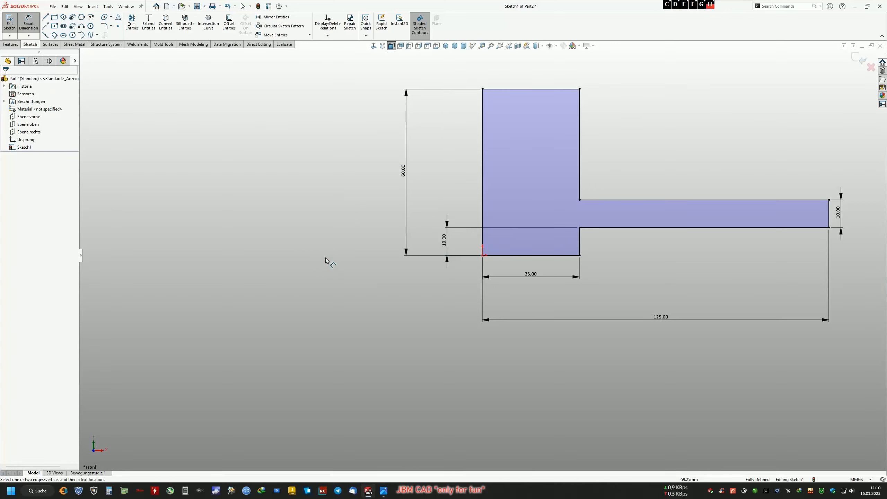
- Draw a vertical line through the hub from its top edge to its bottom edge, about 19 mm from the axis-side edge
left_click(45, 17)
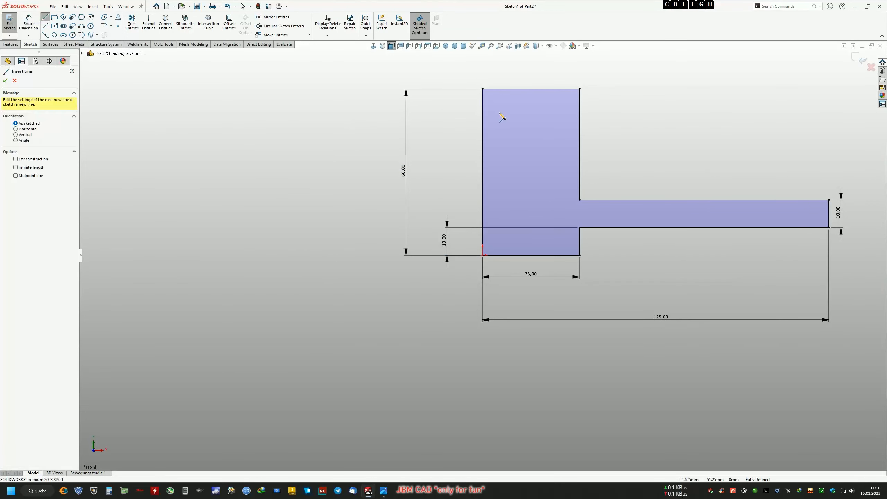
left_click(531, 88)
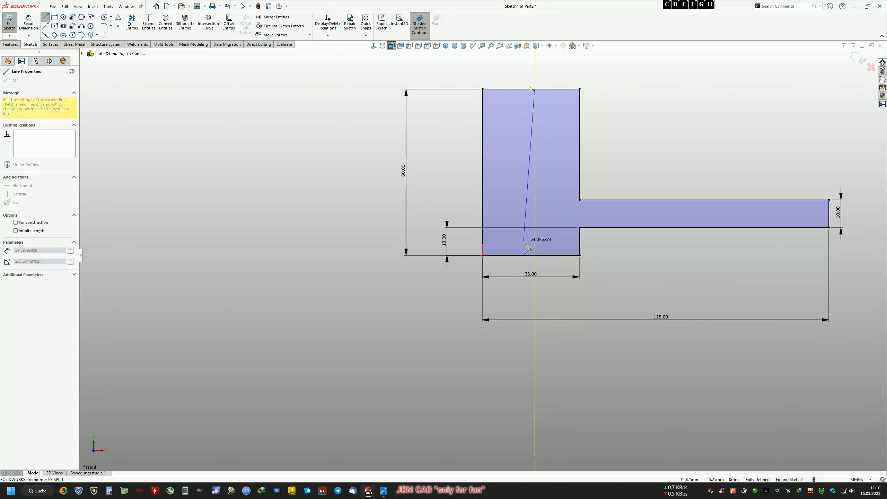
left_click(534, 255)
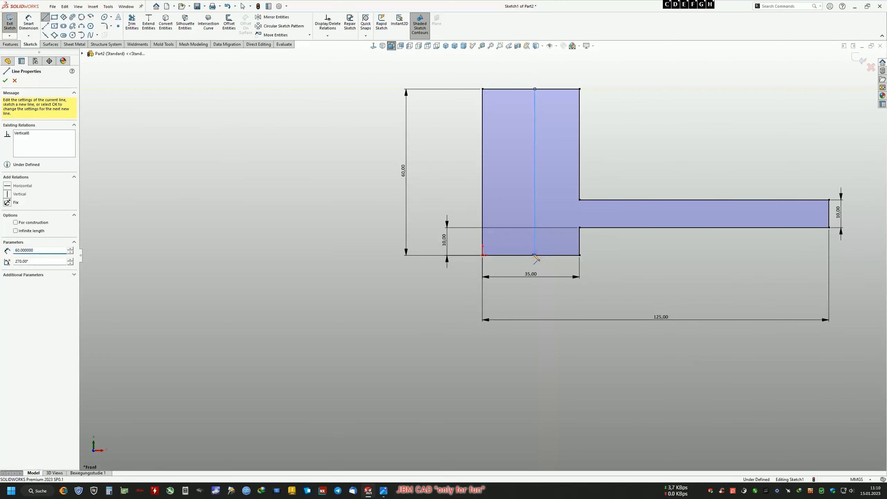
- Dimension the inner vertical hub line at 20 mm from the axis-side edge
right_click(534, 255)
left_click(589, 244)
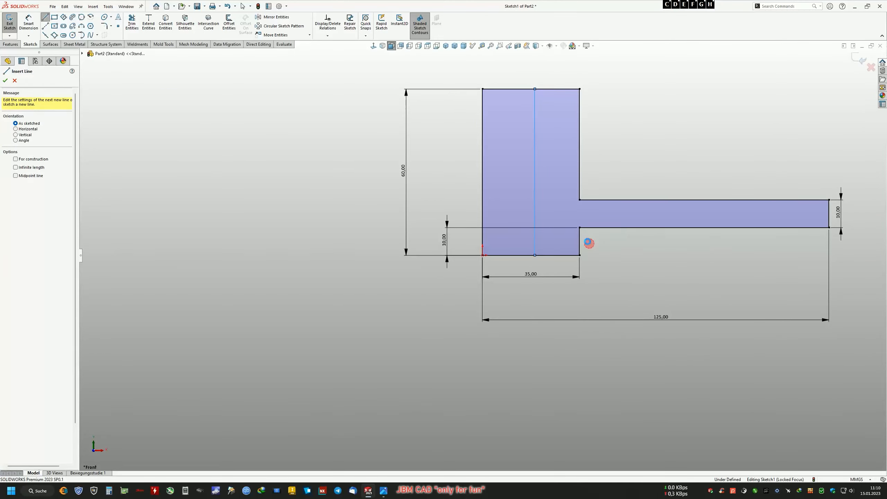
left_click(483, 207)
left_click(535, 206)
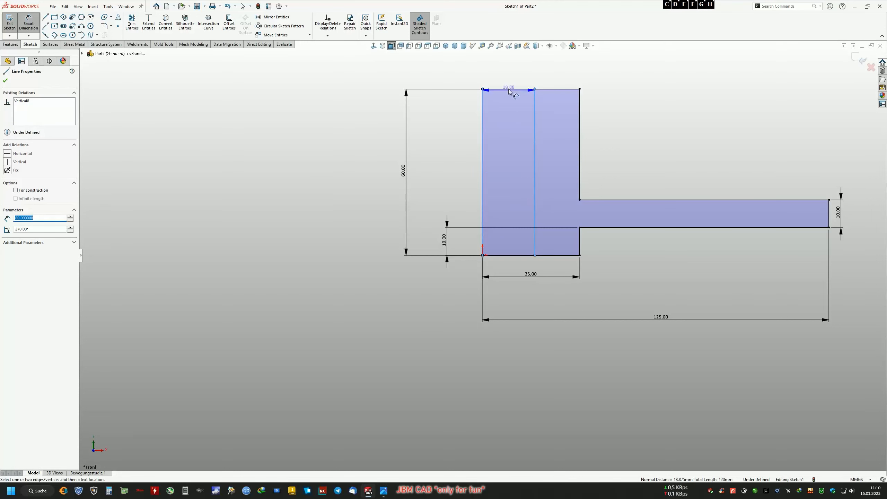
left_click(508, 76)
type("2")
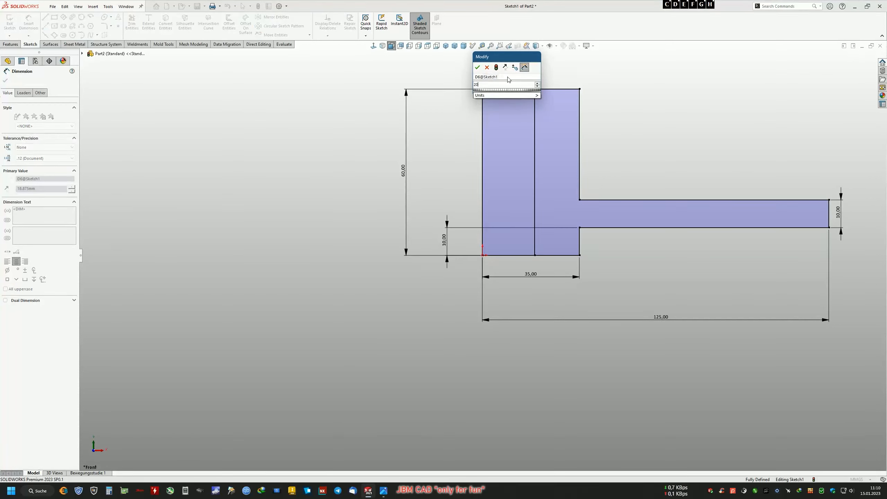
type("0")
key("Return")
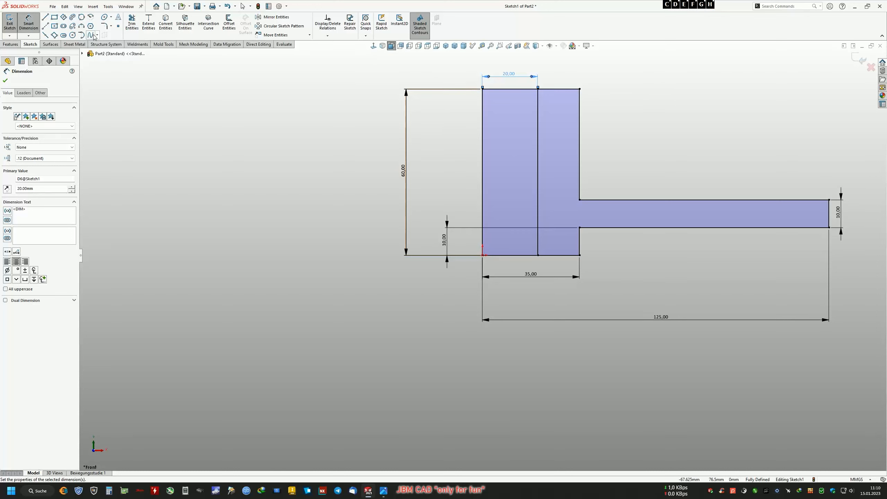
- Fillet both corners where the hub's outer edge meets the flange with a 2 mm radius
left_click(104, 26)
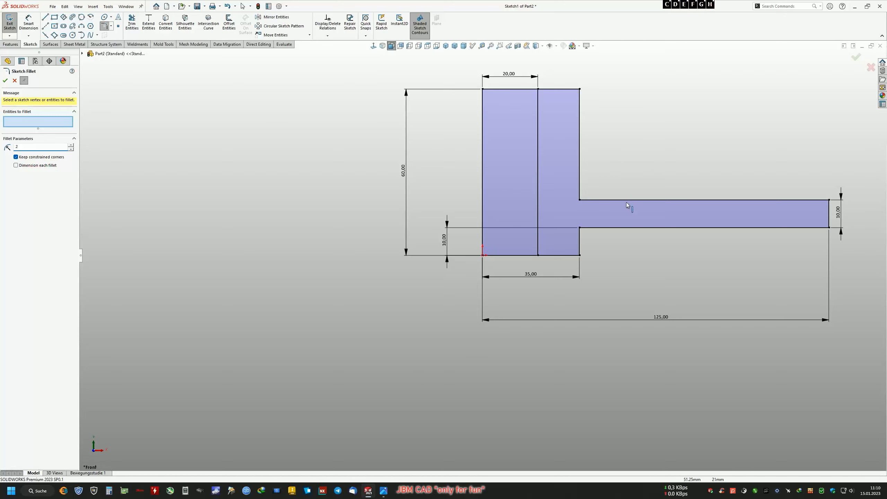
scroll(626, 210, "down", 4)
left_click(516, 175)
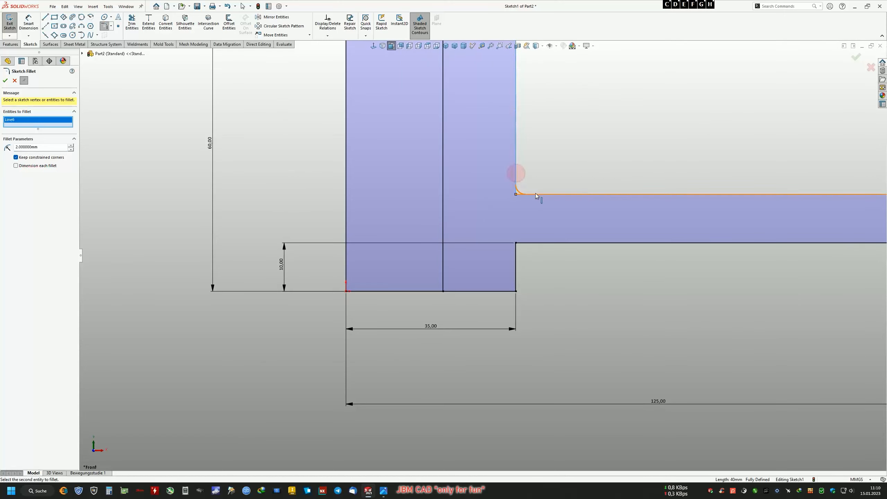
left_click(535, 194)
left_click(528, 242)
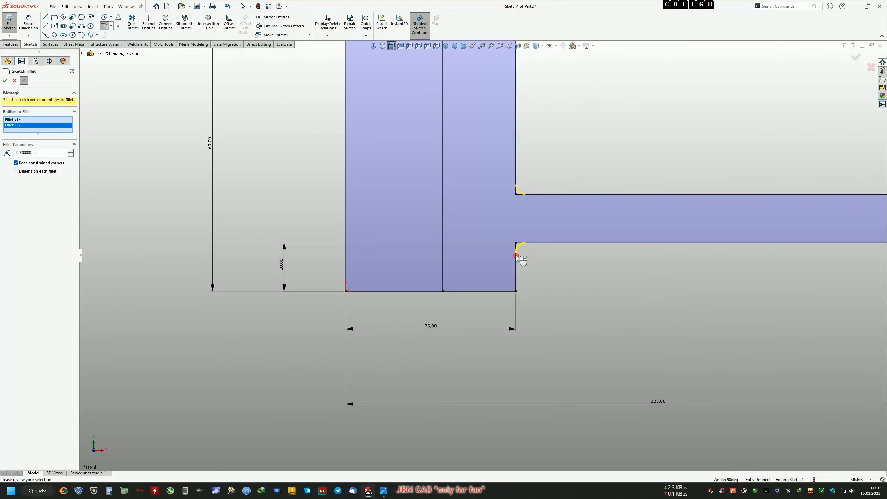
left_click(516, 255)
scroll(509, 277, "up", 1)
scroll(508, 277, "up", 3)
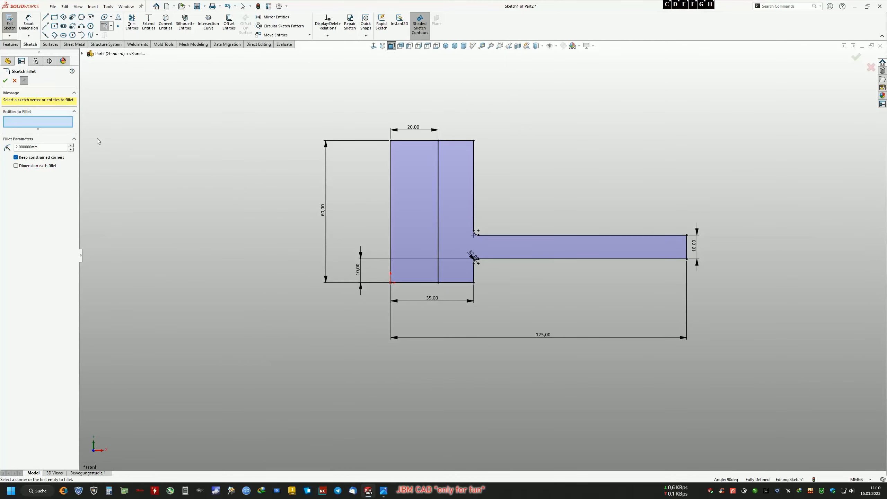
left_click(5, 82)
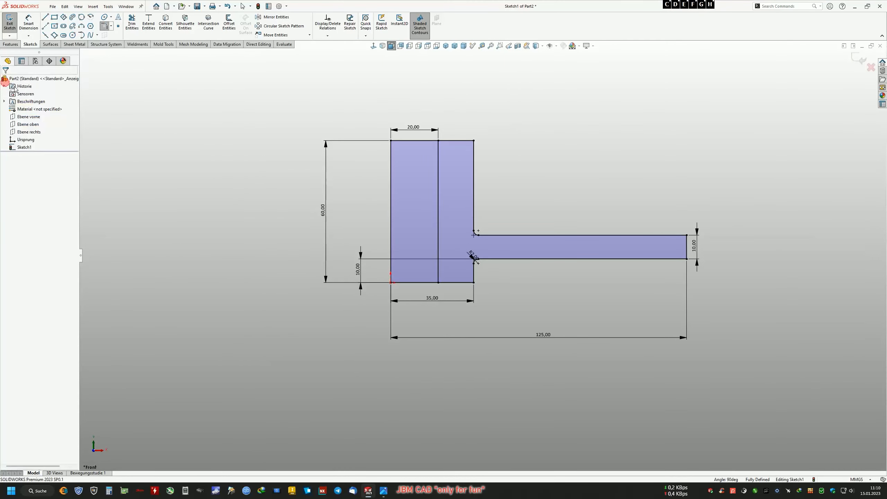
- Convert the axis-side vertical edge and the hub's full-width top and bottom edges to construction lines
left_click(390, 207)
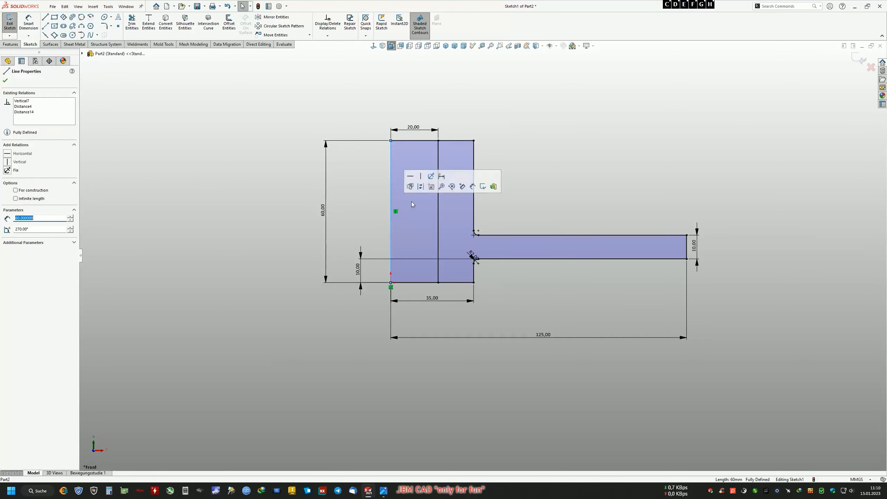
left_click(419, 187)
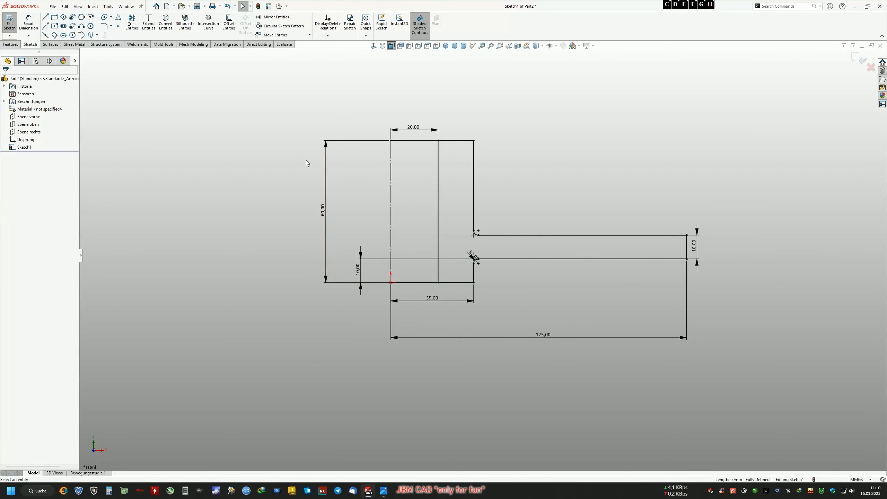
left_click(417, 141)
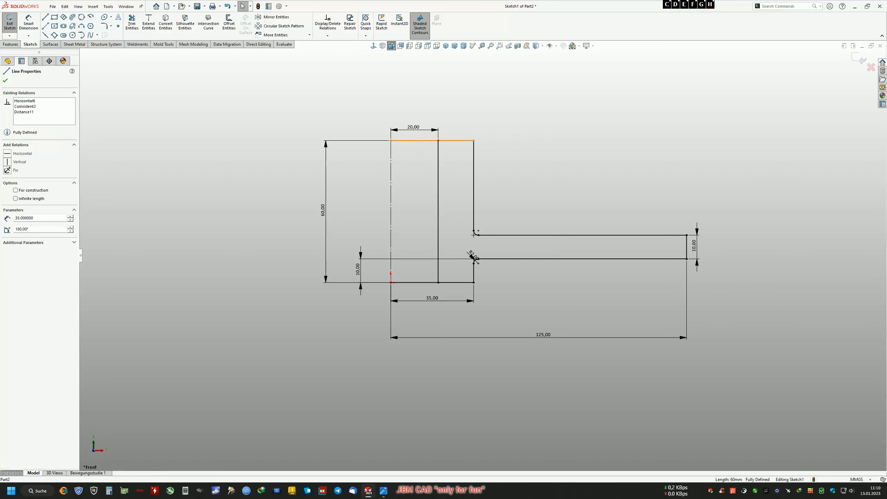
left_click(446, 122)
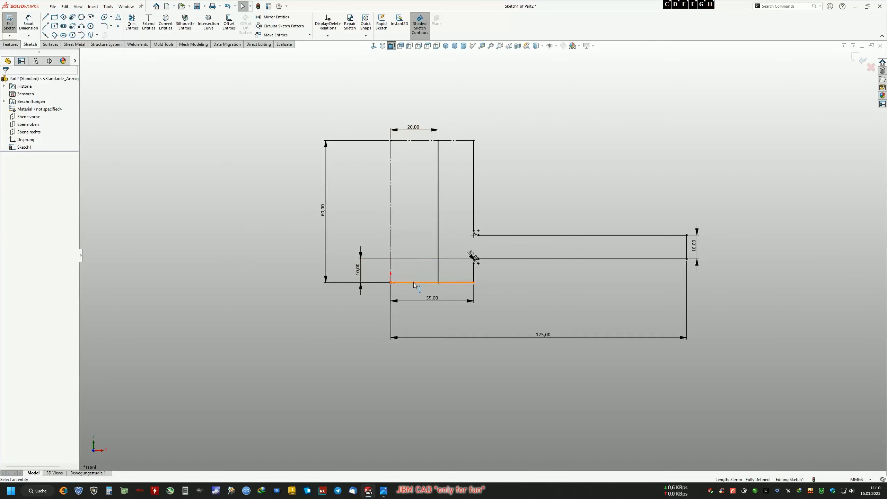
left_click(413, 282)
left_click(445, 264)
- Close the hub profile with 15 mm horizontal lines at top and bottom, between the inner vertical line and the outer edge
left_click(45, 17)
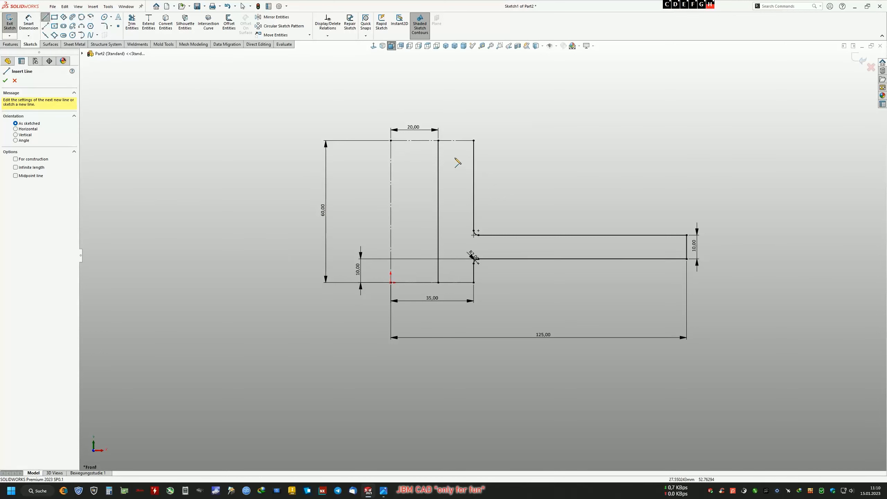
left_click(438, 141)
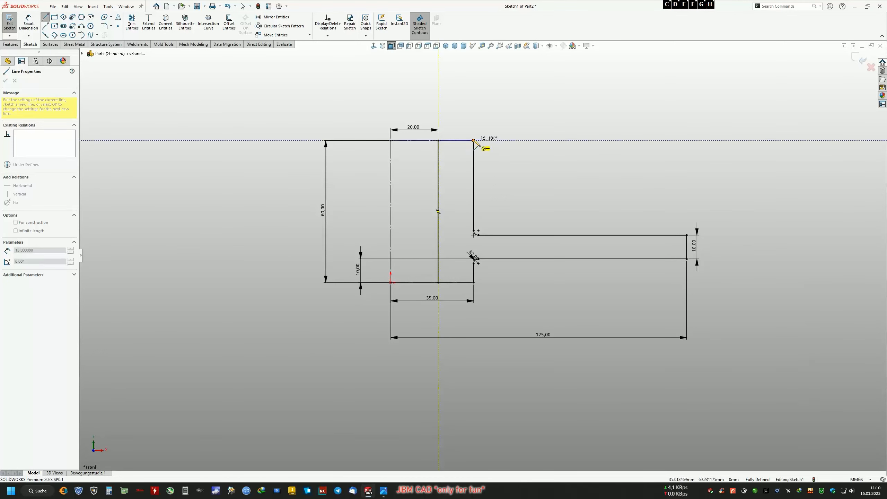
left_click(474, 140)
left_click(438, 283)
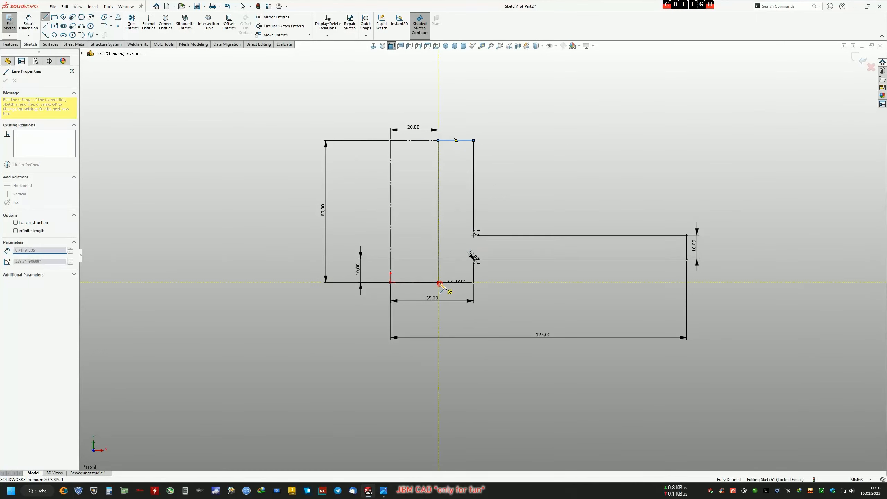
left_click(474, 283)
left_click(5, 81)
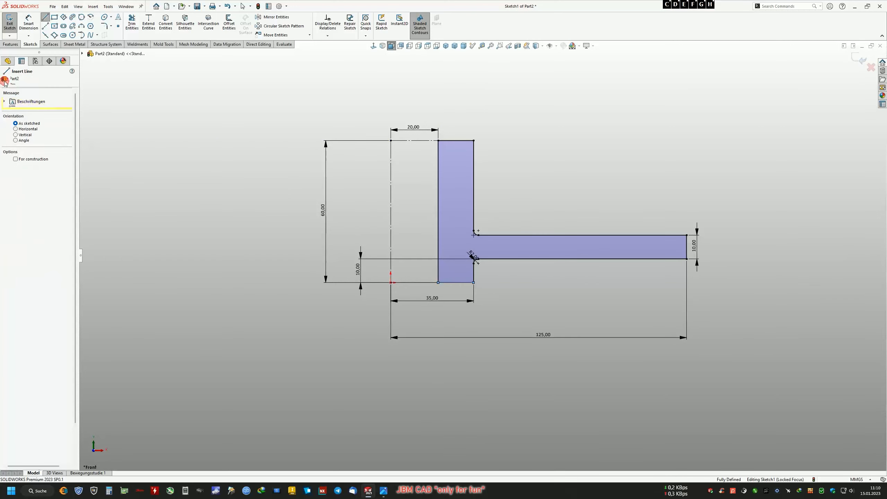
- Revolve the closed profile 360° about the vertical construction line through the origin
left_click(15, 46)
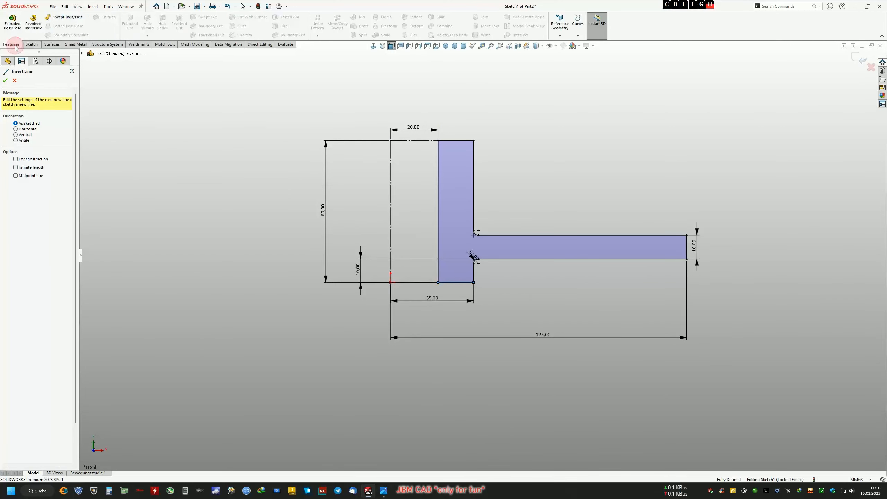
left_click(34, 22)
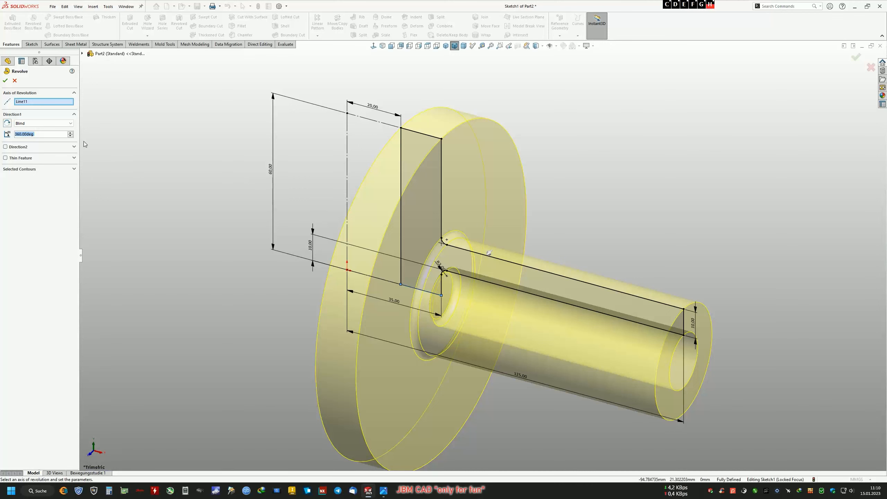
right_click(47, 104)
left_click(58, 112)
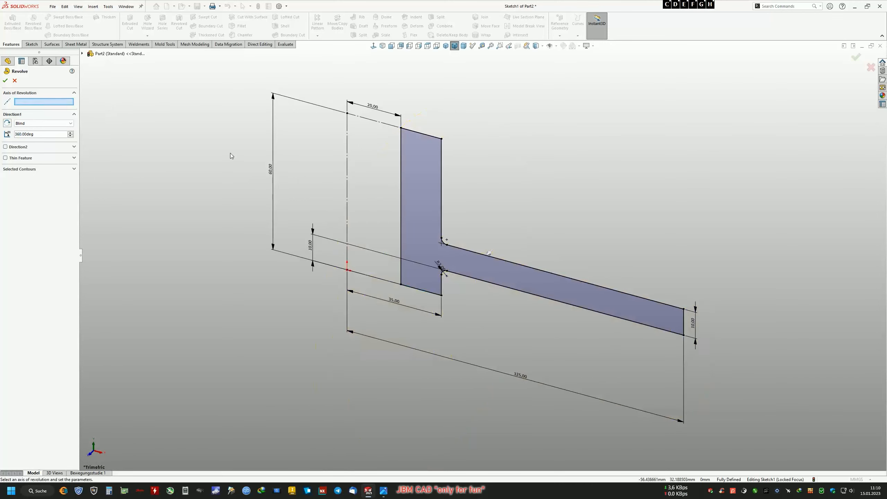
left_click(346, 175)
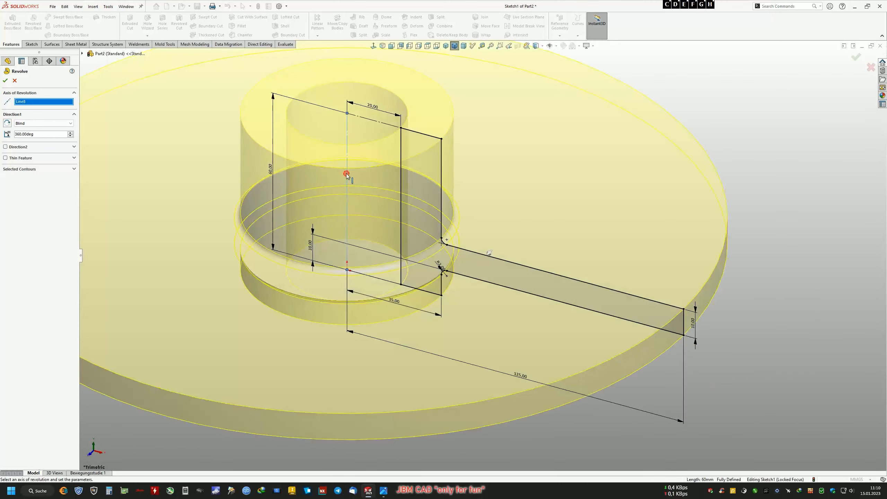
left_click(4, 81)
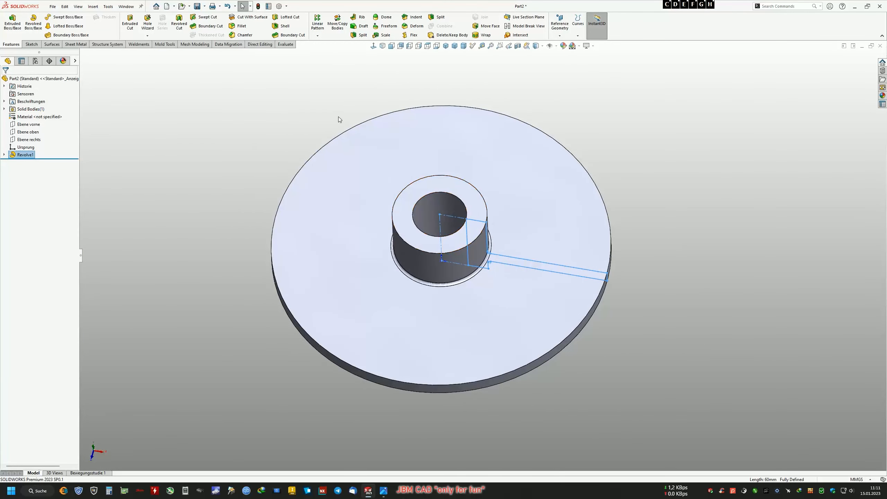
- Start a sketch on the hub's top ring face
left_click(445, 46)
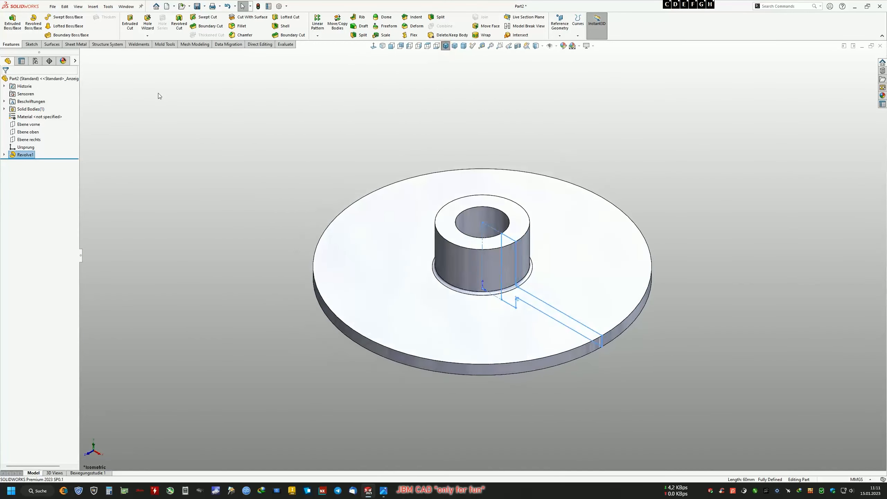
left_click(509, 208)
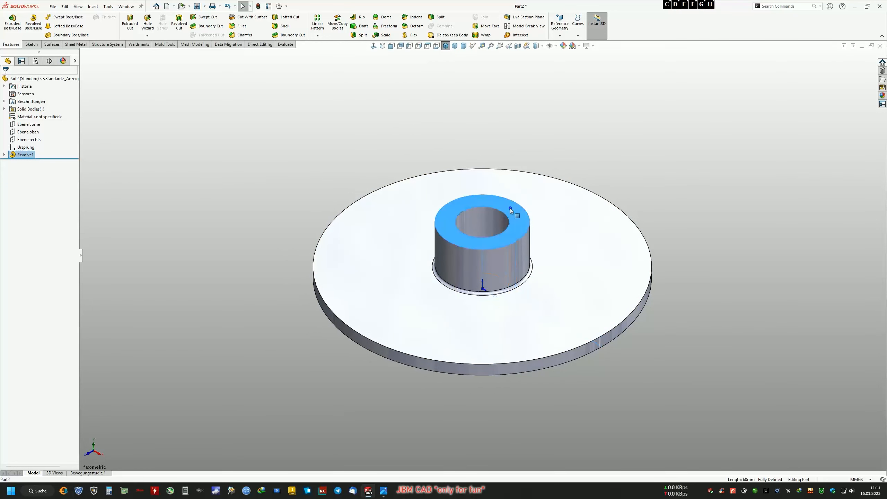
right_click(510, 207)
left_click(529, 198)
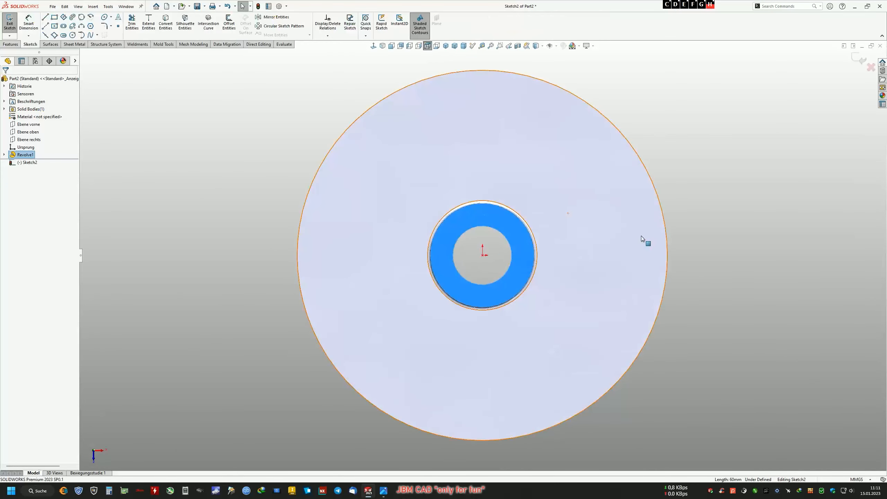
scroll(641, 236, "up", 1)
scroll(641, 236, "down", 2)
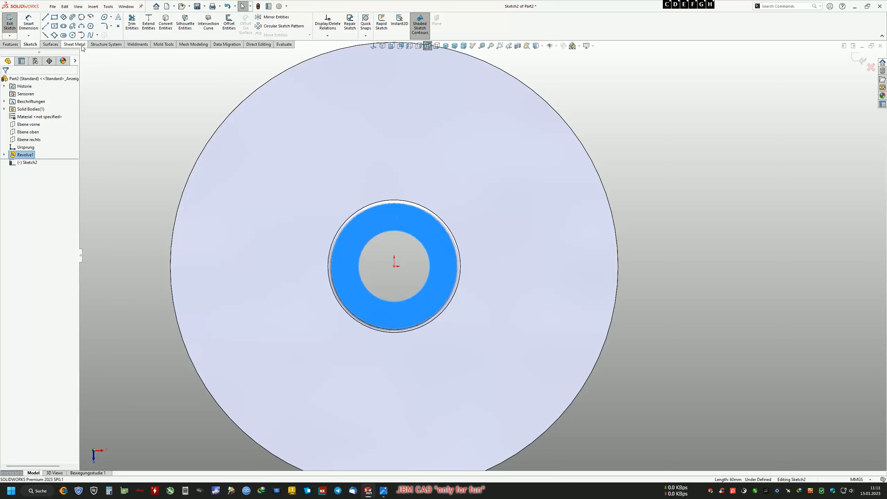
- Draw a corner rectangle about 13 mm wide and 11 mm high across the upper edge of the hub bore
left_click(54, 17)
scroll(397, 269, "up", 2)
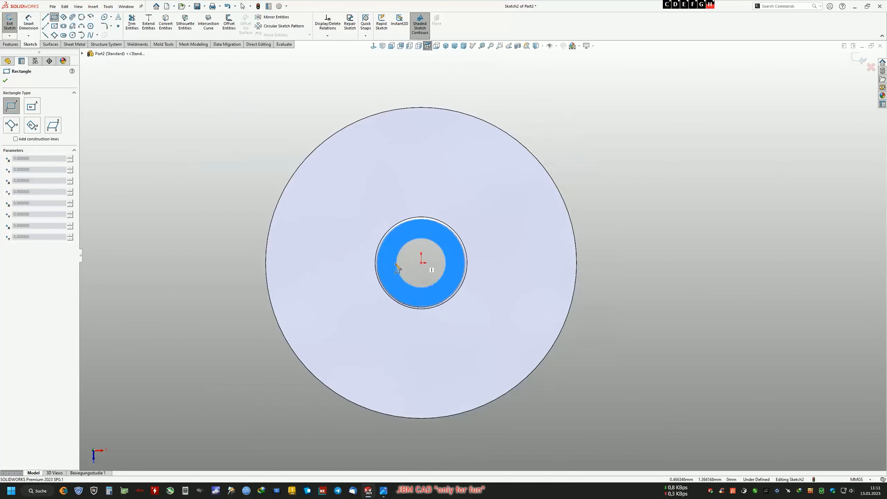
scroll(398, 268, "down", 3)
left_click(468, 181)
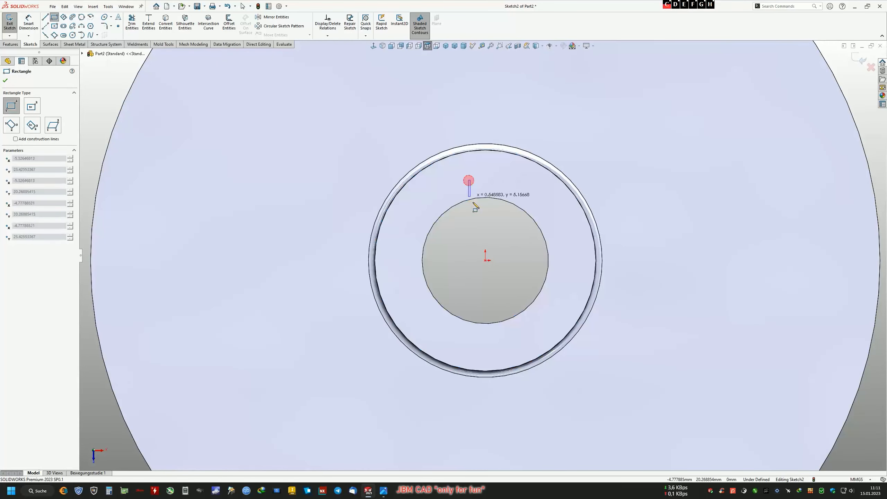
left_click(509, 215)
- Dimension the rectangle's width at 10 mm
right_click(510, 216)
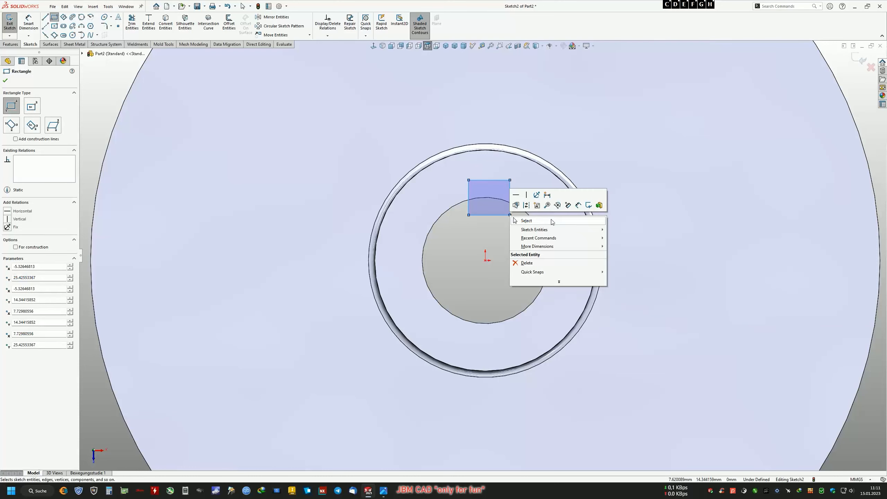
left_click(577, 205)
left_click(491, 180)
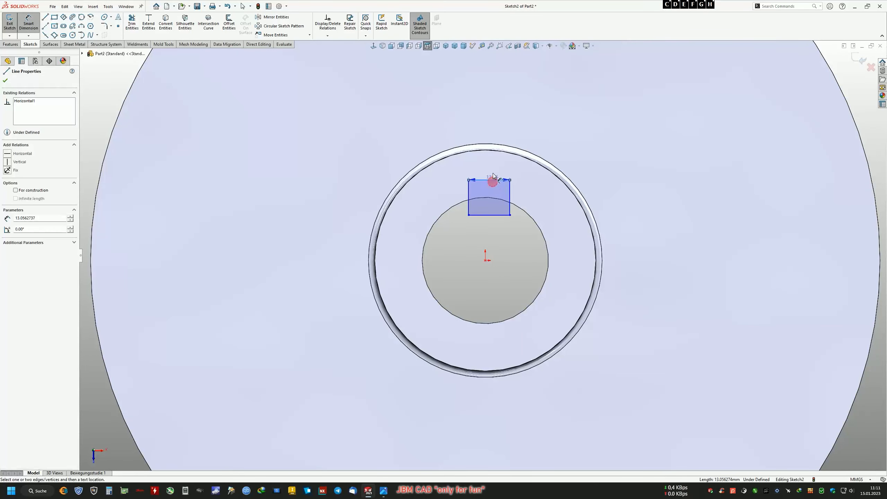
left_click(489, 123)
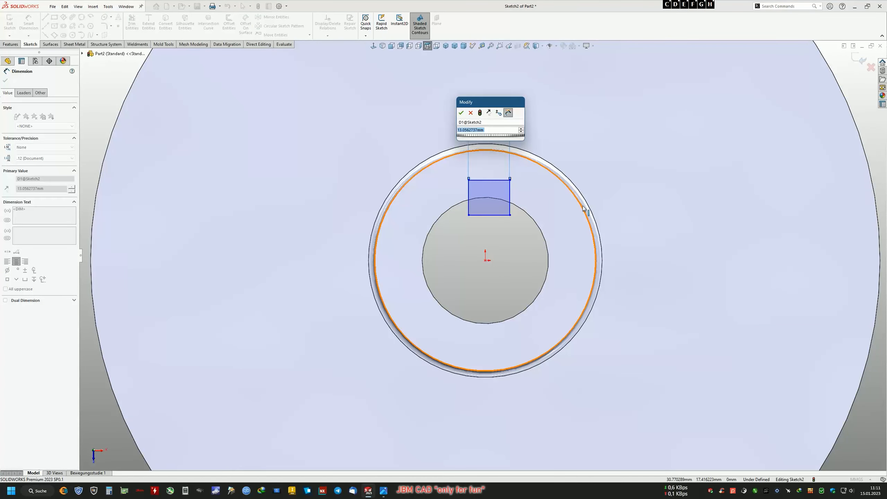
type("10")
key("Return")
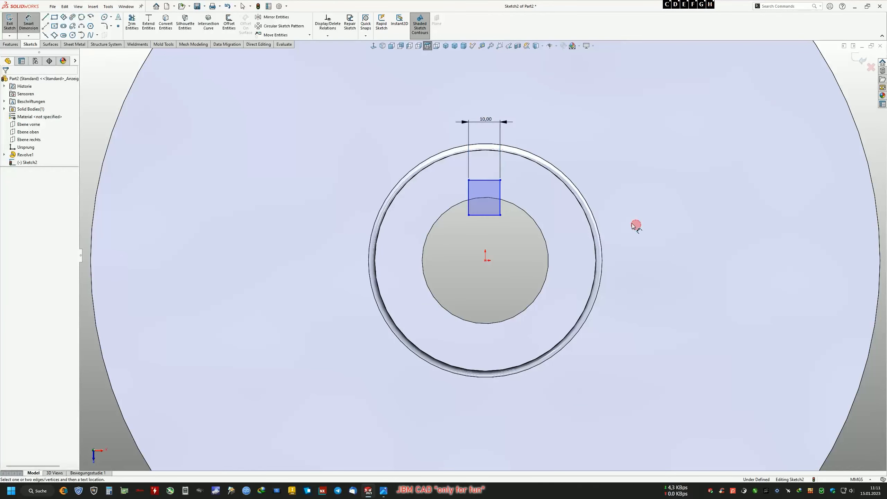
right_click(633, 225)
left_click(648, 245)
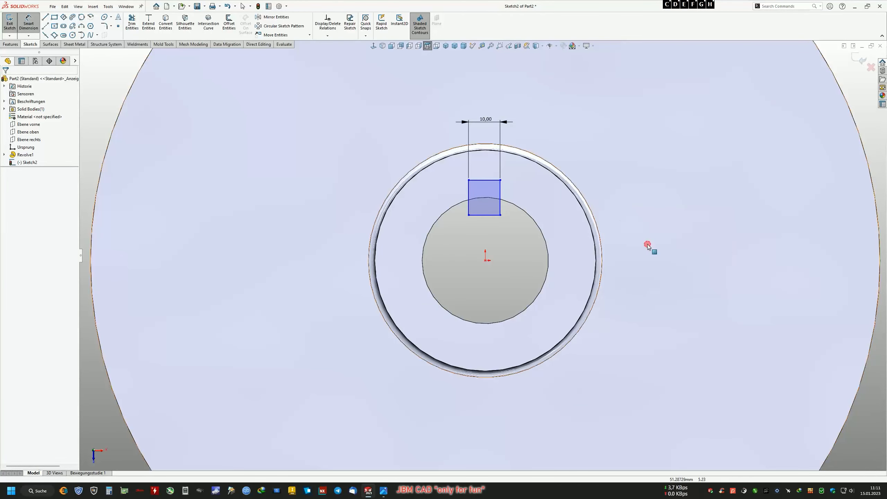
- Add a Vertical relation between the origin and the midpoint of the keyway rectangle's lower edge
left_click(486, 260)
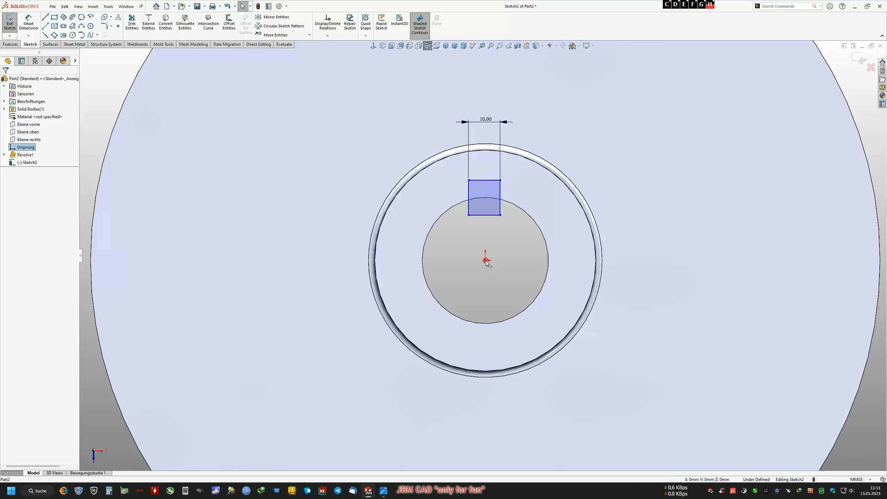
left_click(484, 215, "ctrl")
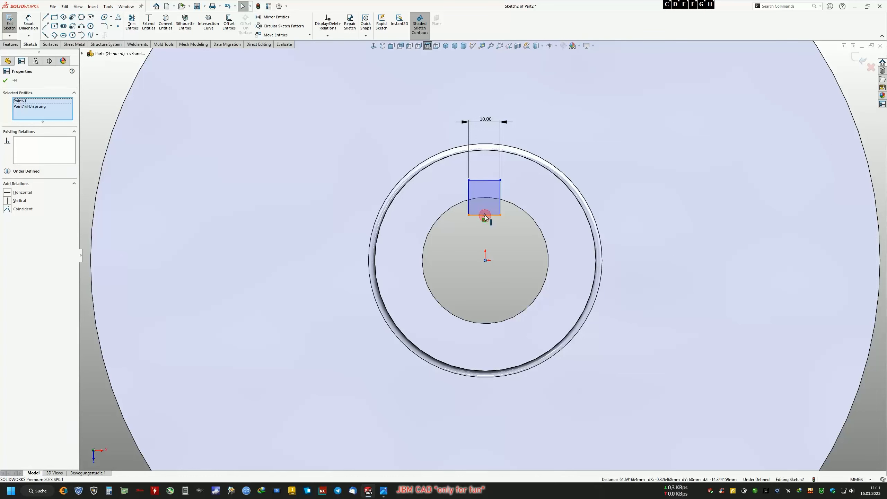
left_click(7, 200)
left_click(6, 81)
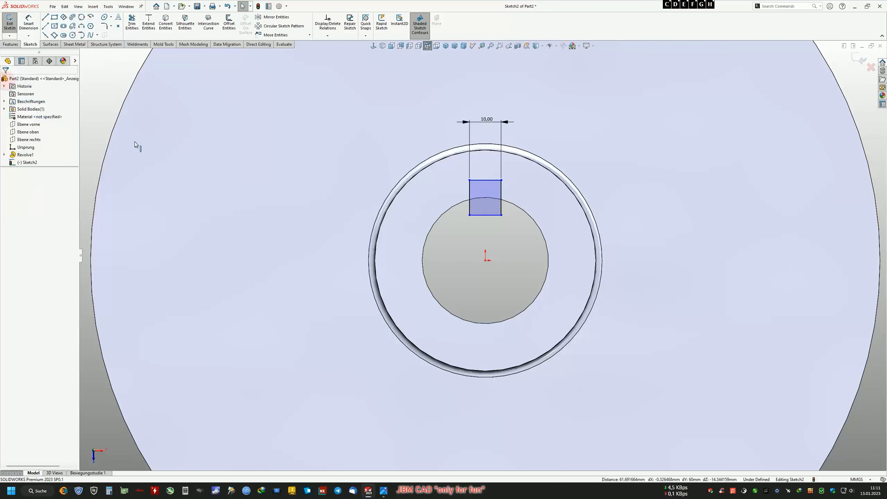
- Dimension the distance from the origin to the keyway rectangle's upper edge at 25 mm
left_click(29, 22)
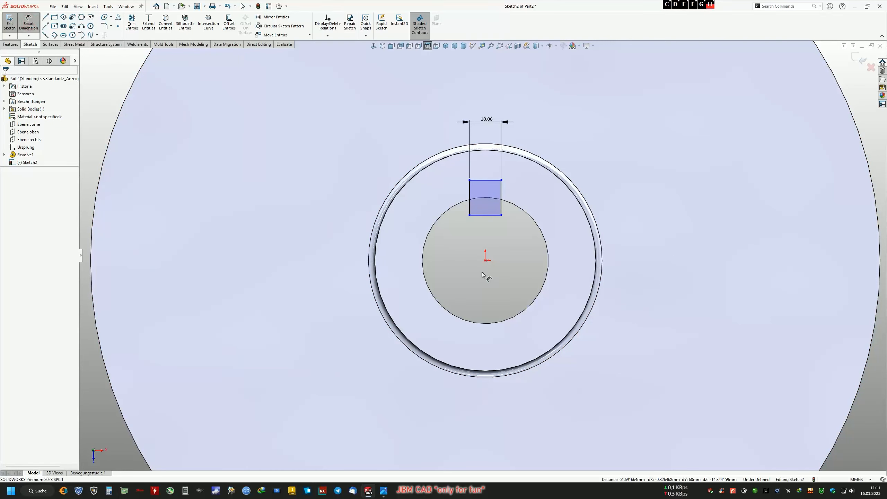
left_click(485, 261)
left_click(487, 181)
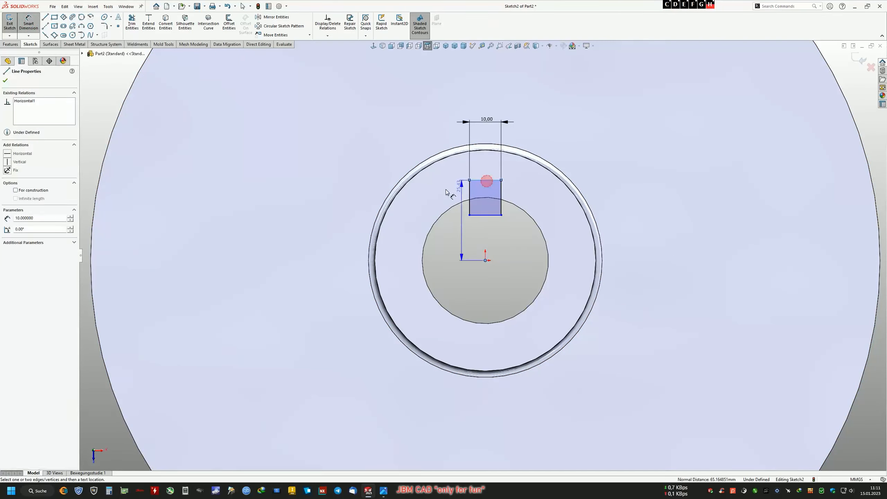
left_click(319, 225)
type("25")
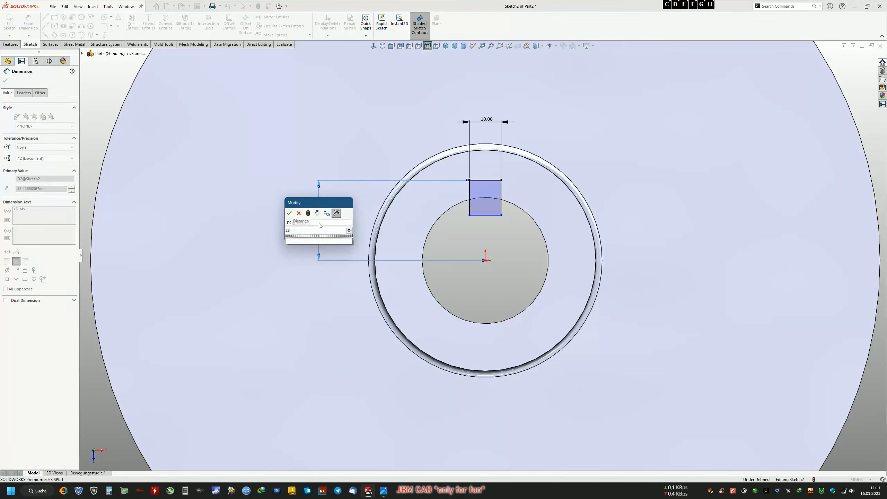
key("Return")
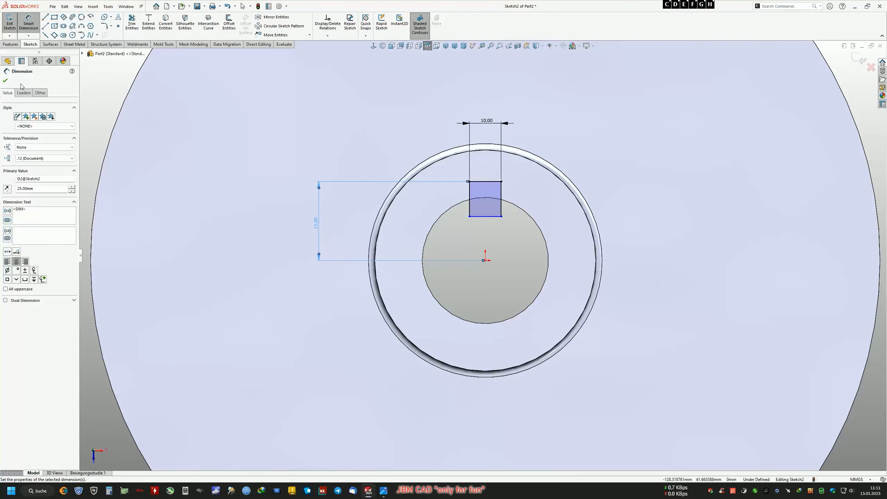
- Cut the keyway rectangle through the hub with an Extruded Cut set to Through All
left_click(11, 44)
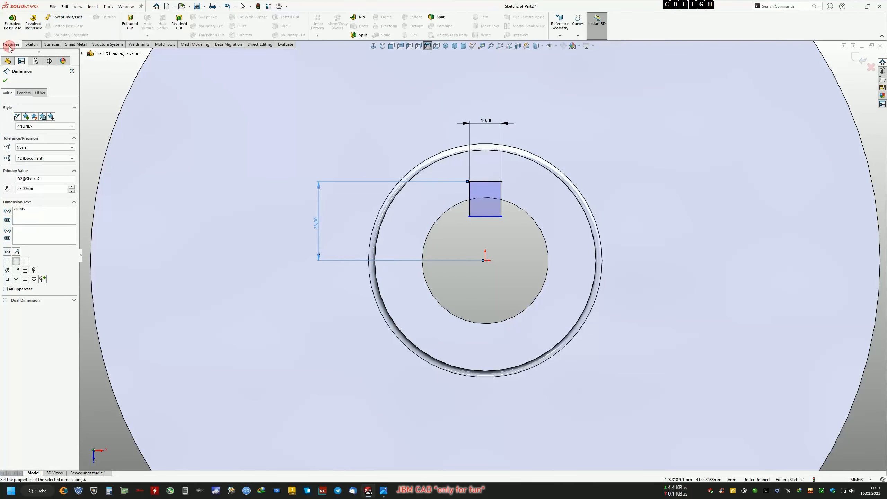
left_click(130, 23)
middle_click_drag(702, 332, 221, 269)
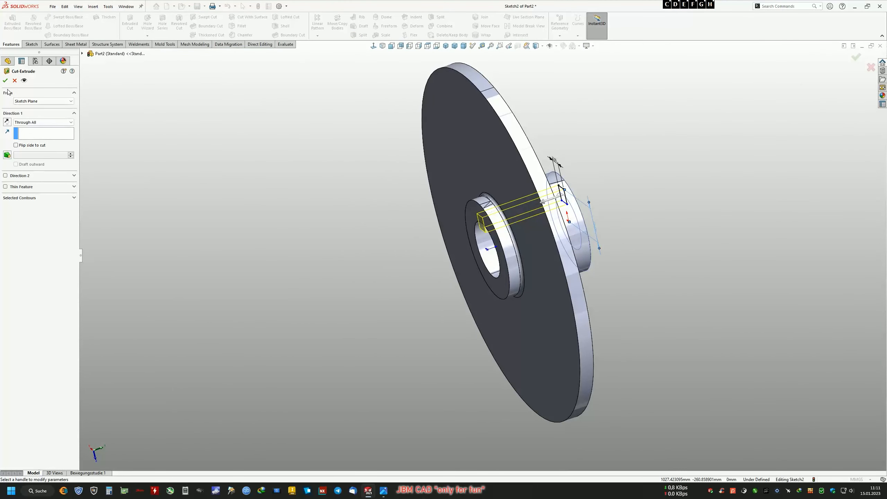
middle_click_drag(258, 199, 522, 194)
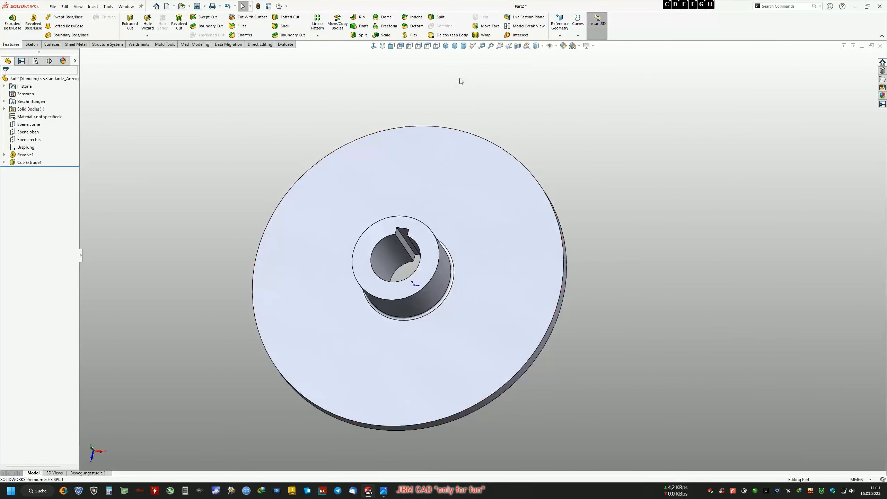
- Start a sketch on the disc's large flat face around the hub
left_click(447, 48)
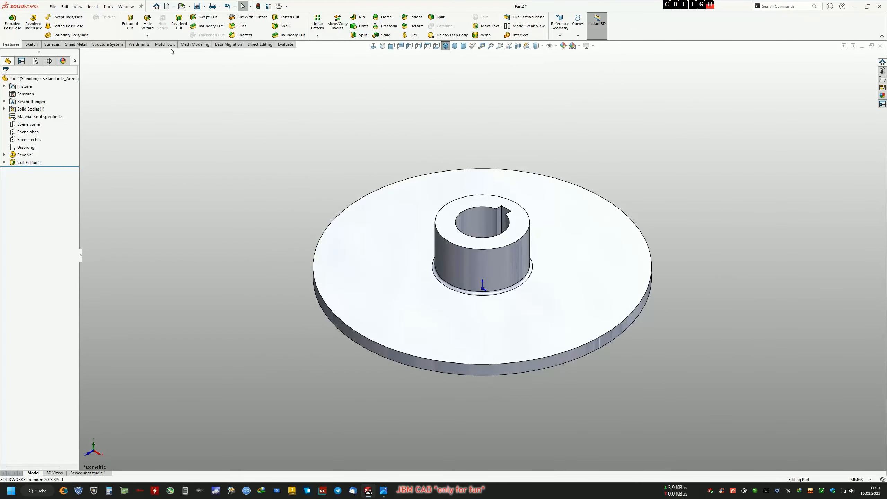
left_click(557, 190)
left_click(584, 167)
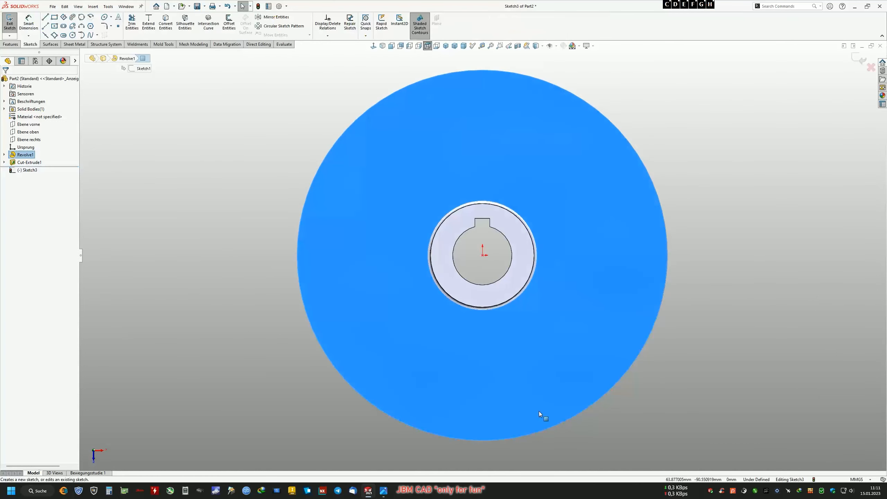
- Check the blade geometry in the reference drawing and draw a vertical construction line about 64 mm long upward from the origin
left_click(387, 486)
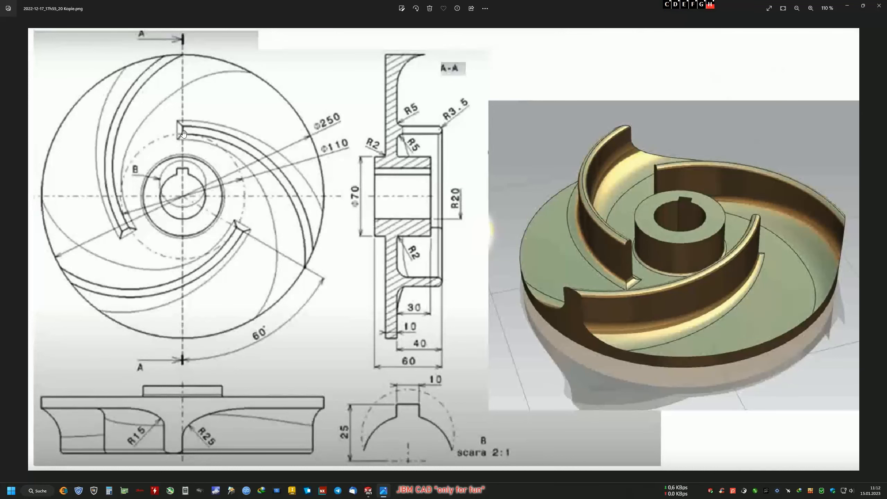
left_click(384, 489)
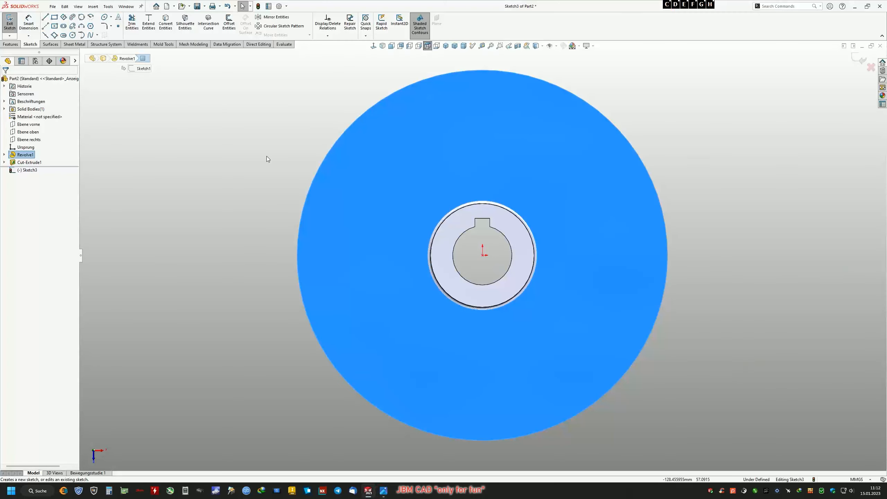
left_click(46, 27)
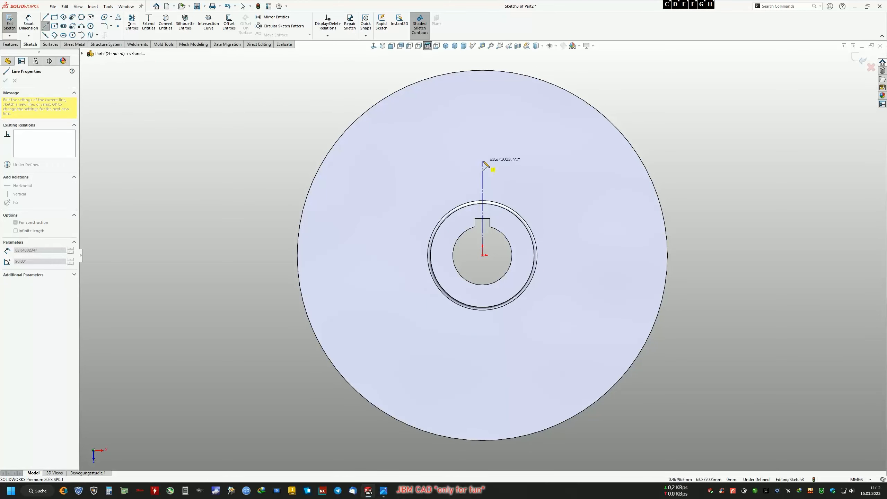
left_click(483, 160)
right_click(483, 161)
left_click(541, 152)
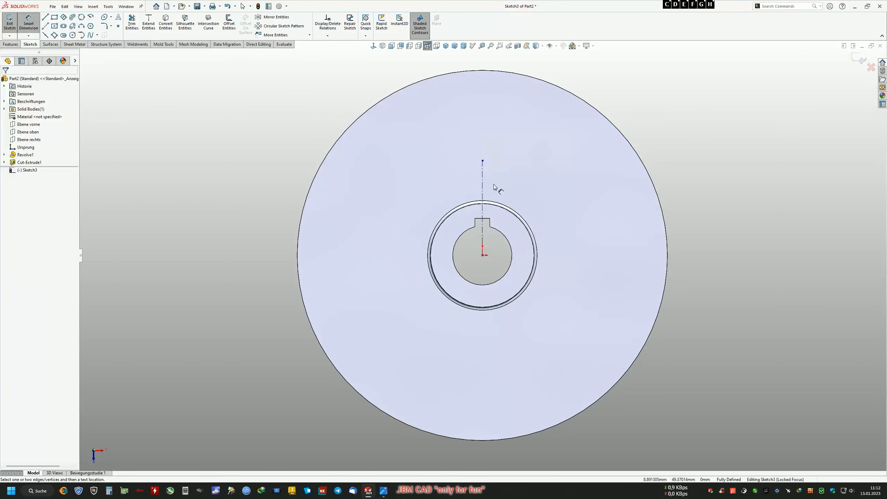
- Dimension the vertical construction line's length at 55 mm
left_click(482, 192)
left_click(279, 212)
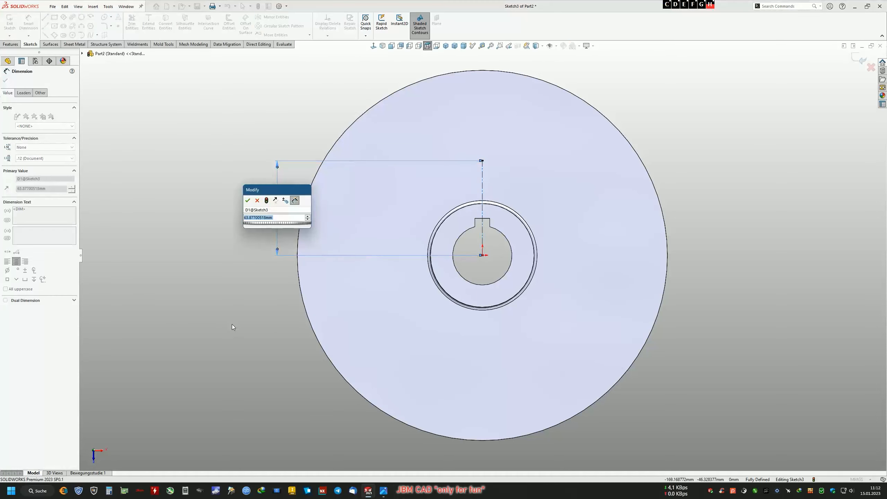
type("55")
key("Return")
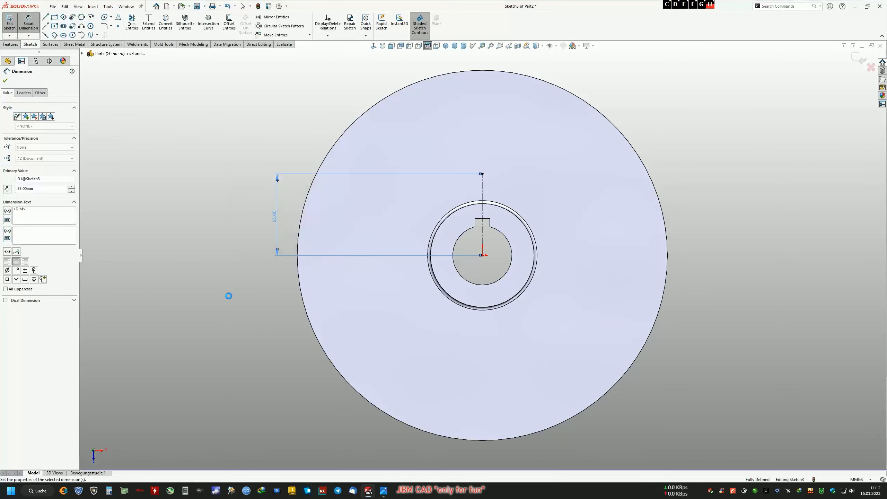
right_click(148, 204)
left_click(162, 230)
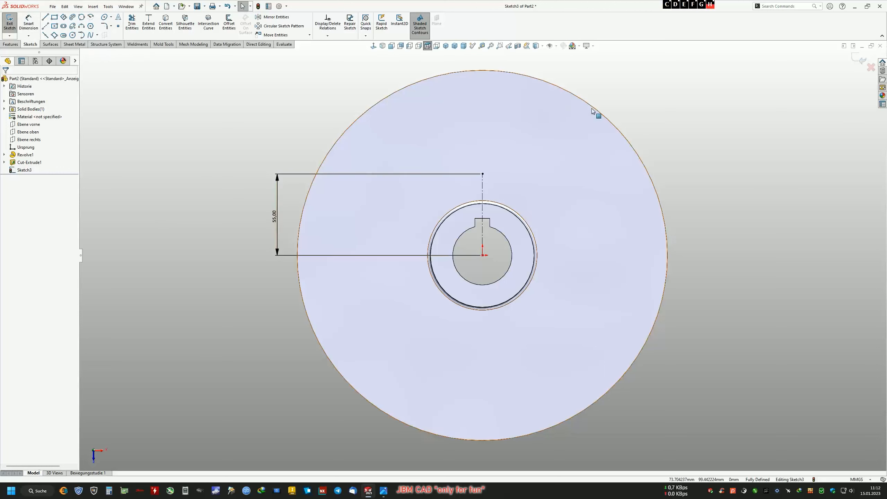
- Convert the disc's outer circular edge into a sketch circle
left_click(167, 22)
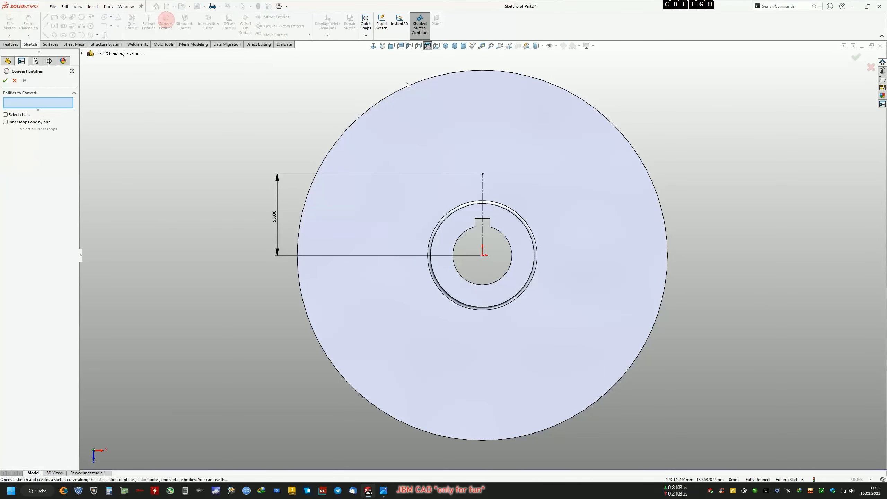
left_click(662, 214)
right_click(662, 215)
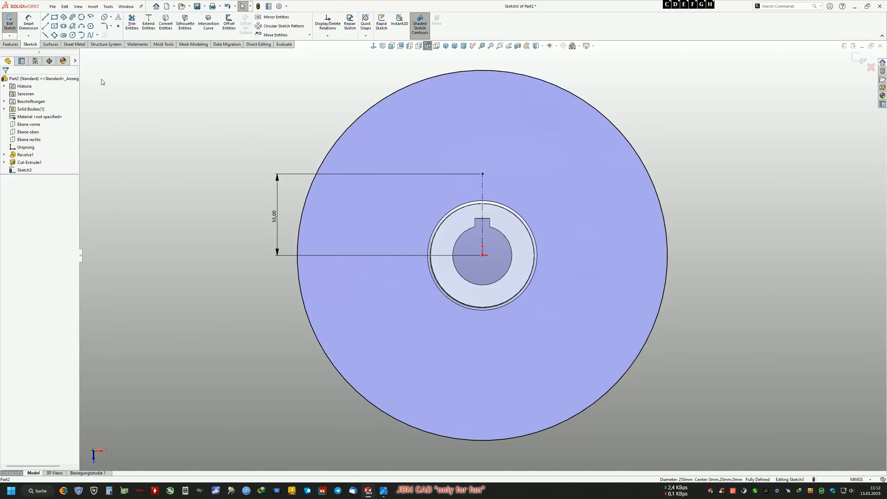
- Draw a three-point arc of about 117 mm radius from the vertical construction line's upper end to the lower right of the outer circle
left_click(81, 26)
left_click(482, 174)
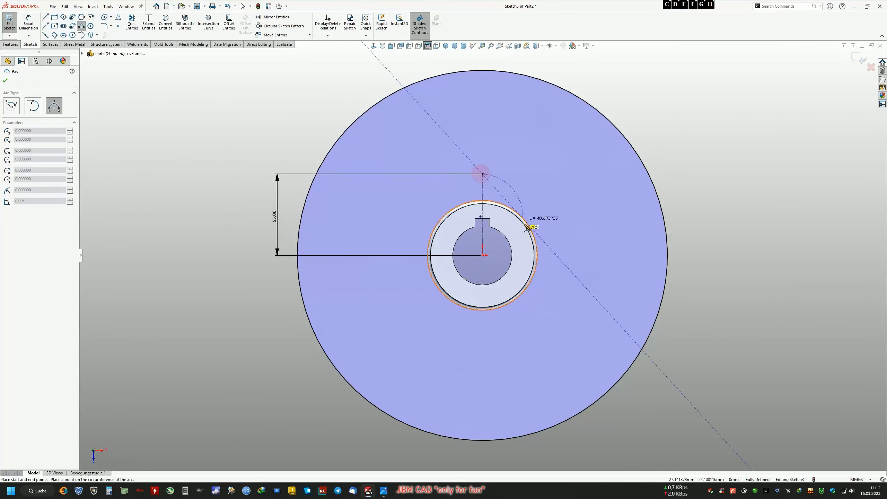
left_click(626, 370)
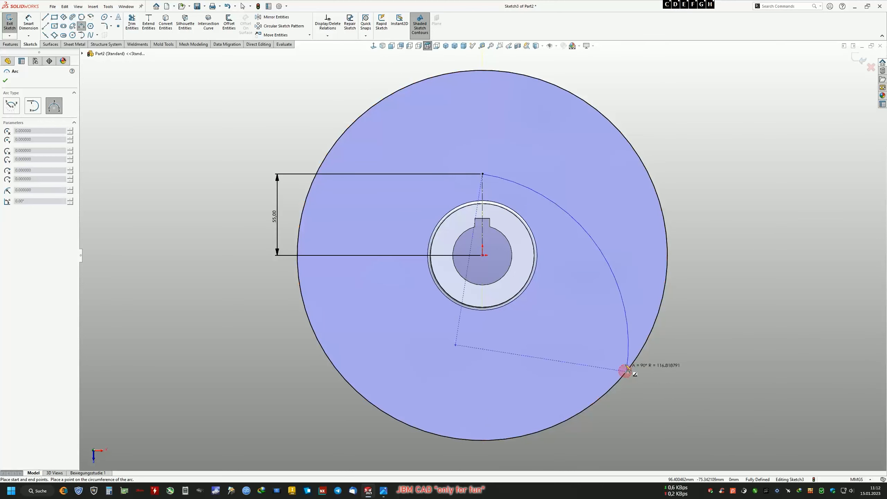
left_click(630, 335)
right_click(635, 335)
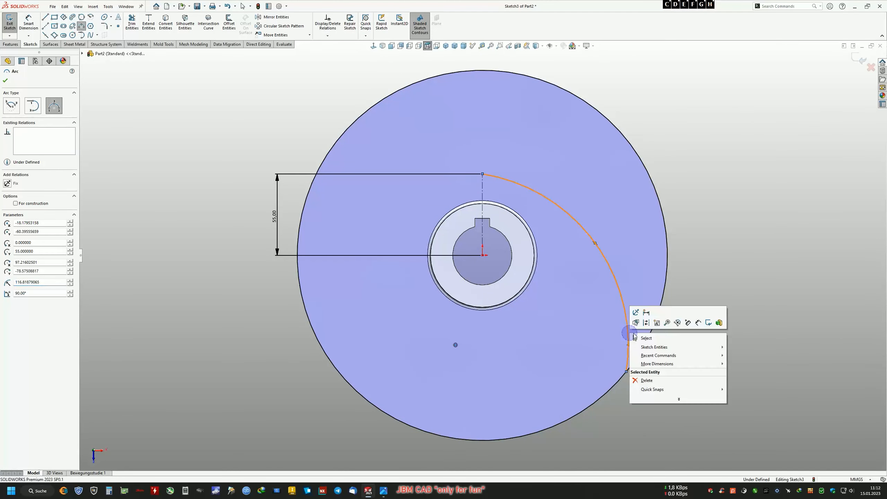
left_click(646, 338)
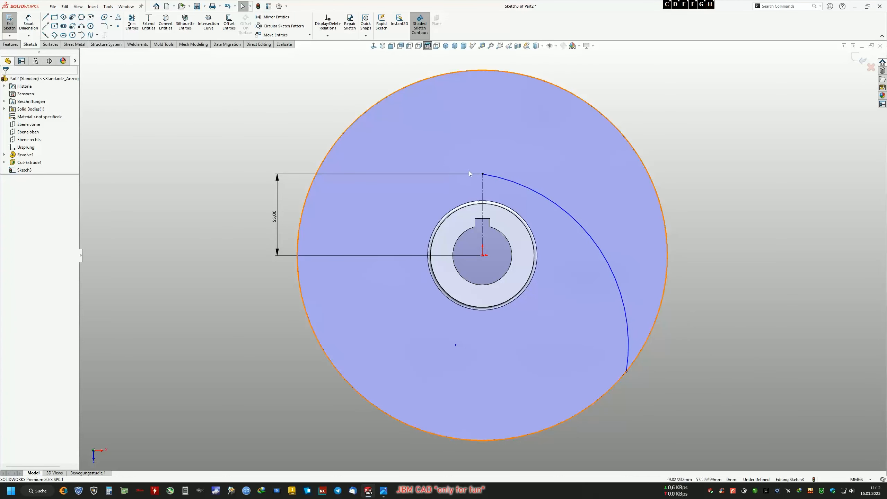
- Draw a horizontal construction line about 41 mm long to the right from the arc's inner endpoint
left_click(45, 26)
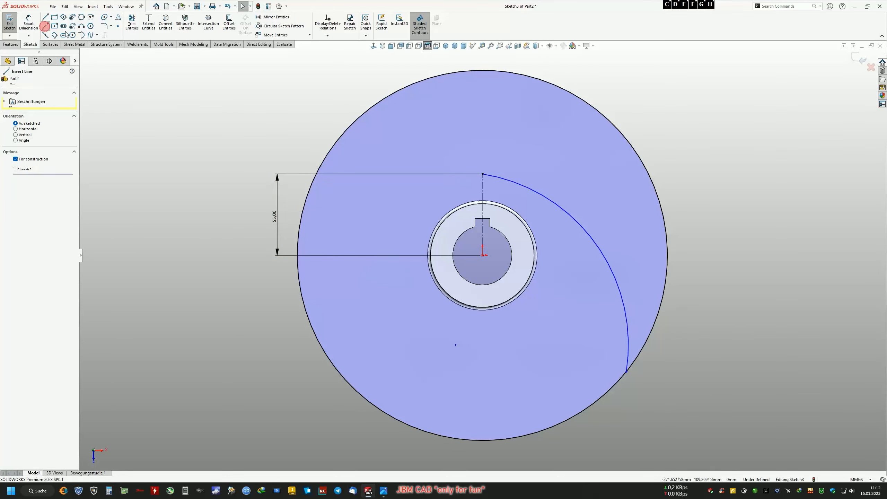
left_click(483, 174)
left_click(544, 174)
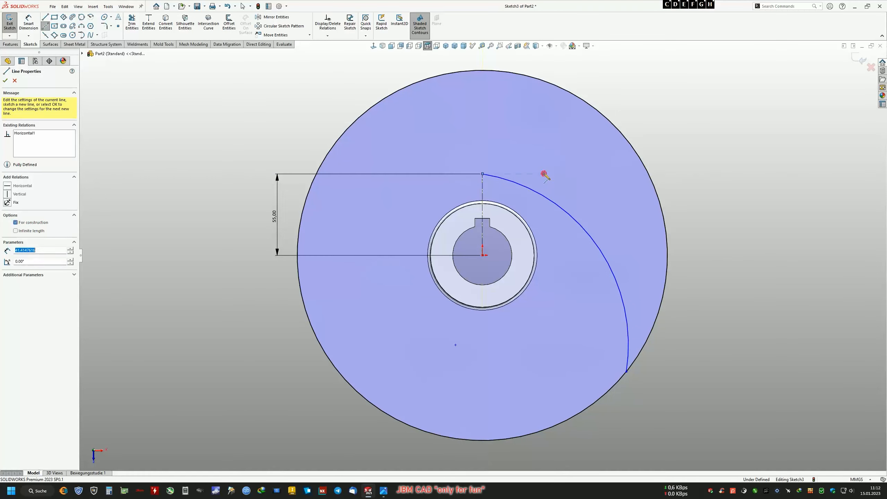
right_click(544, 174)
left_click(560, 178)
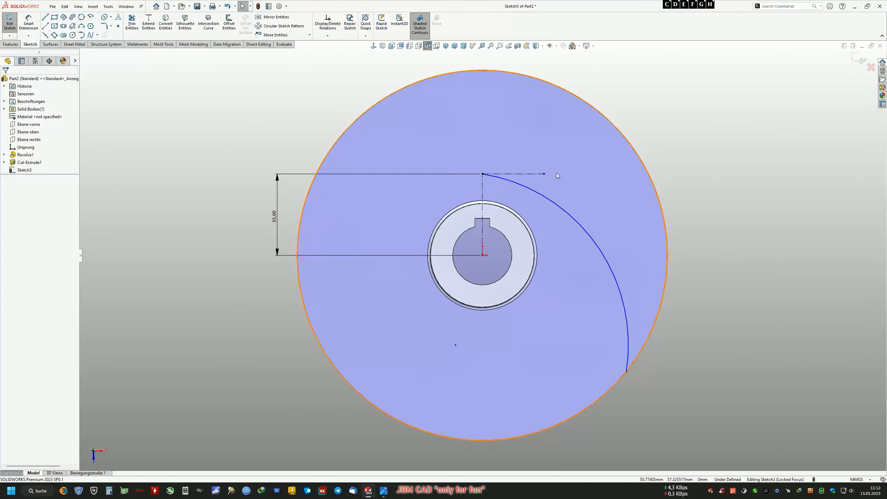
- Add a Tangent relation between the blade arc and the horizontal construction line
left_click(523, 186)
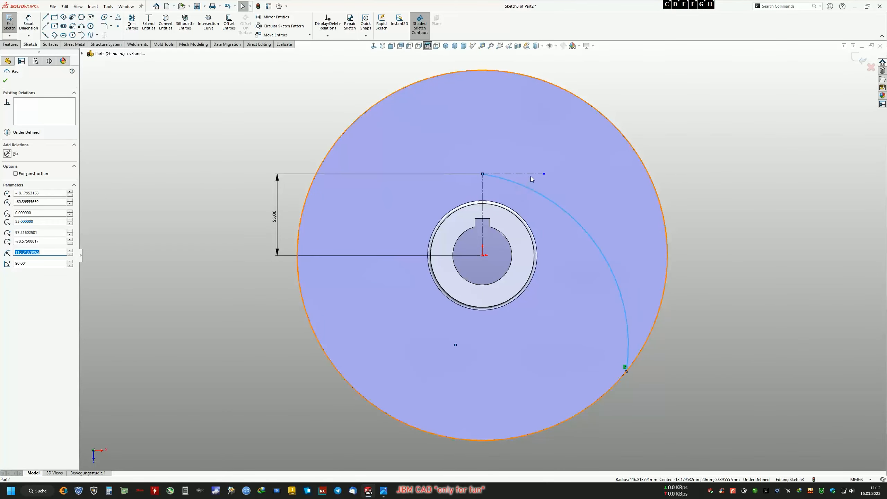
left_click(531, 174, "ctrl")
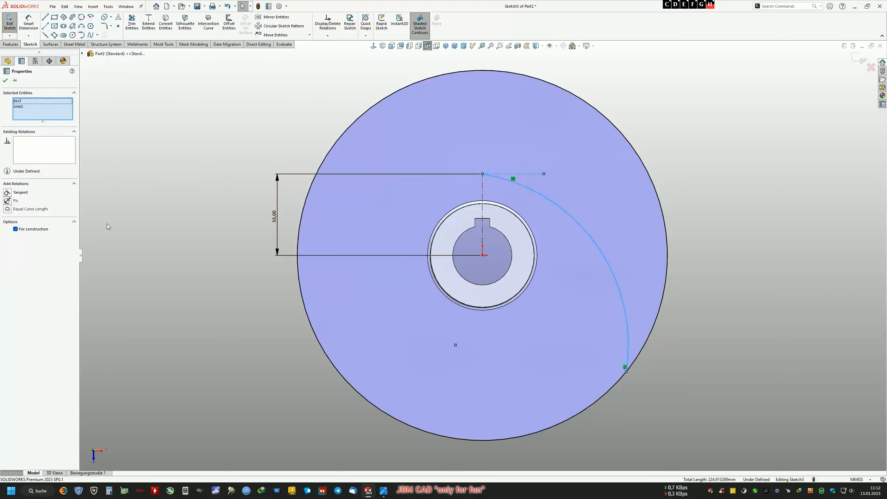
left_click(7, 195)
left_click(126, 227)
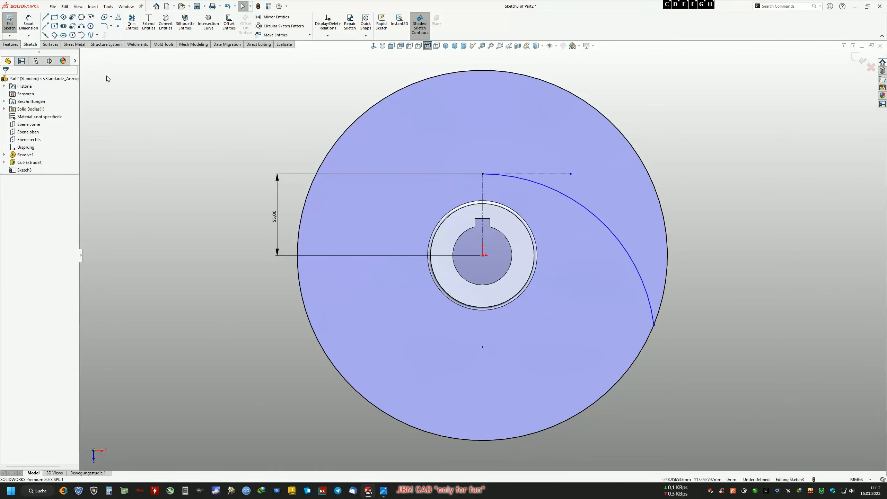
- Draw a construction line from the origin to the blade arc's outer endpoint on the disc circle
left_click(45, 26)
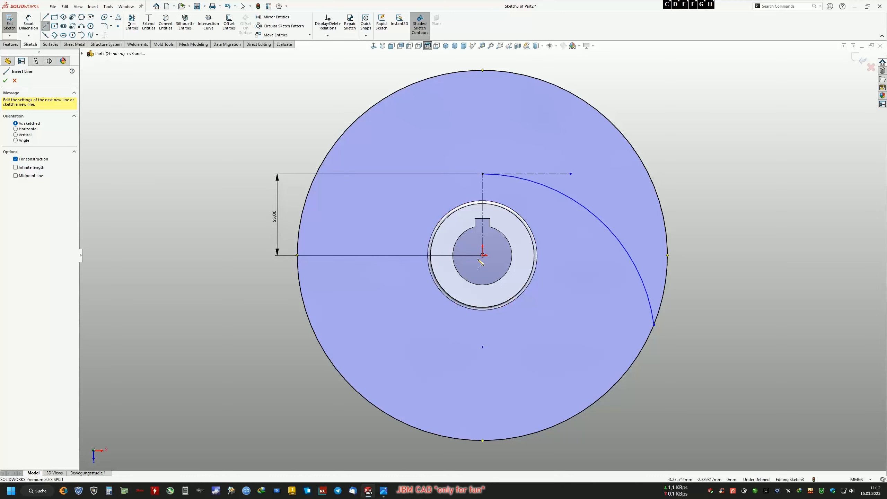
left_click(483, 255)
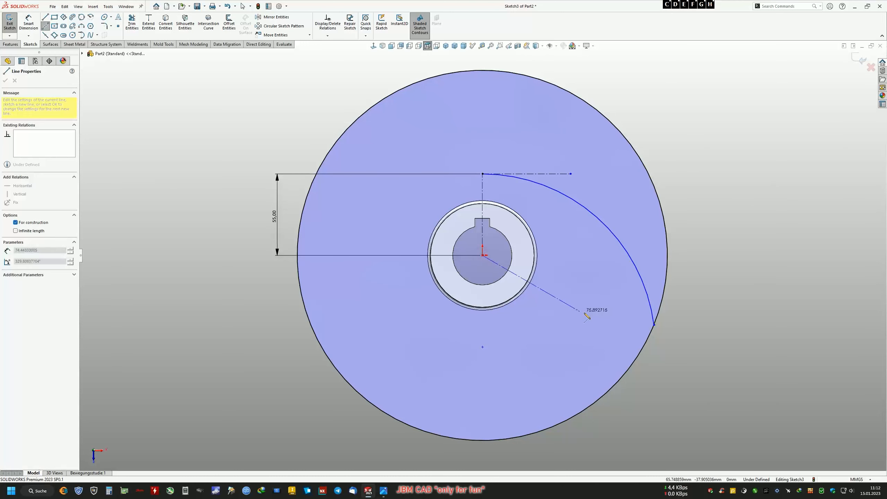
left_click(654, 325)
right_click(655, 326)
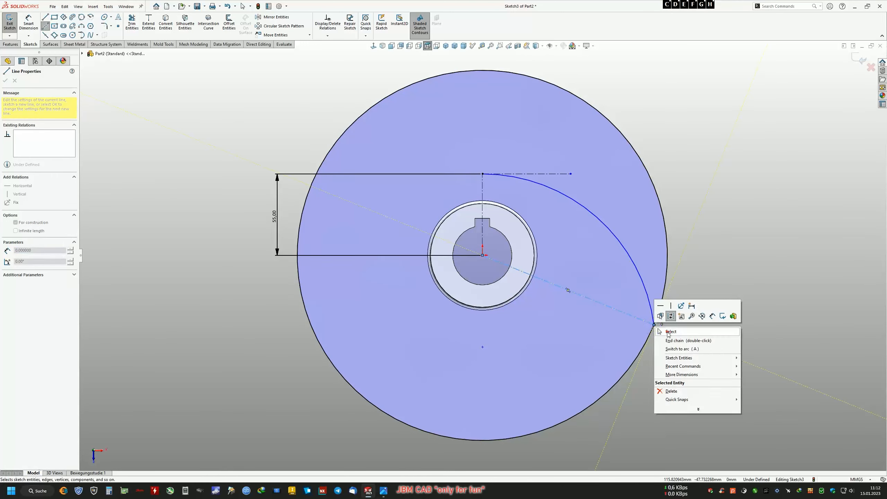
left_click(665, 331)
- Draw a vertical construction line 125 mm long from the origin down to the disc circle
left_click(45, 26)
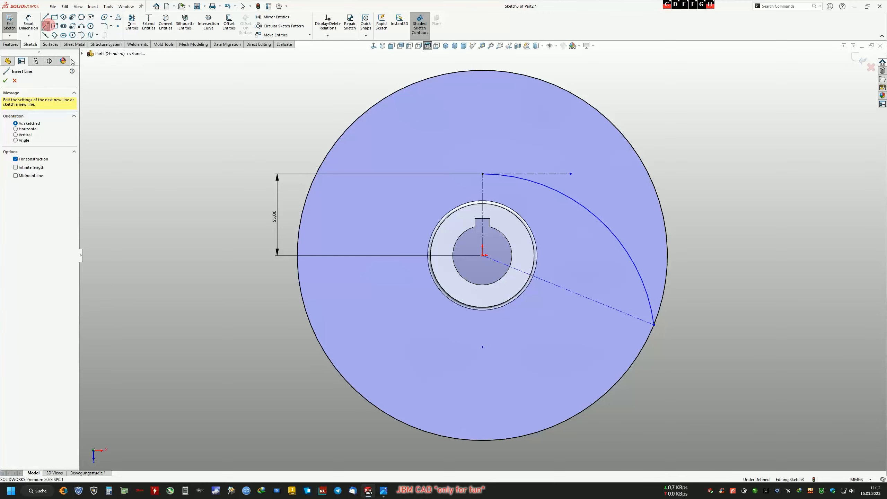
left_click(482, 255)
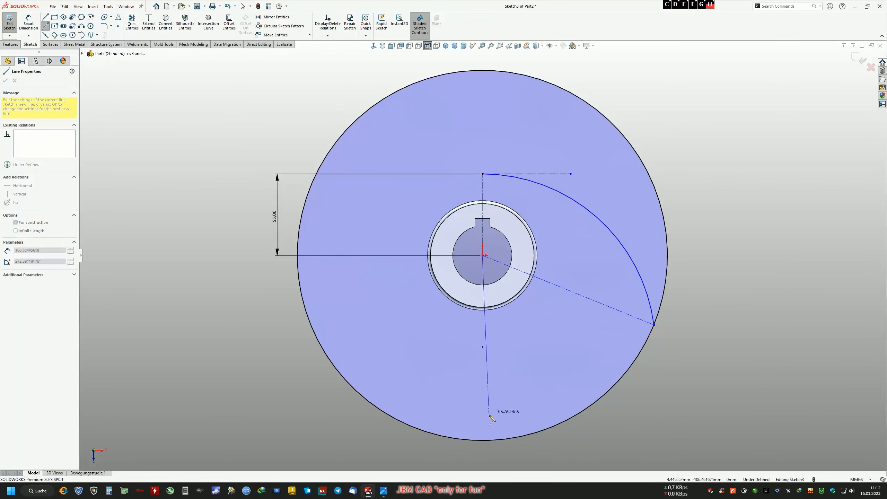
left_click(482, 440)
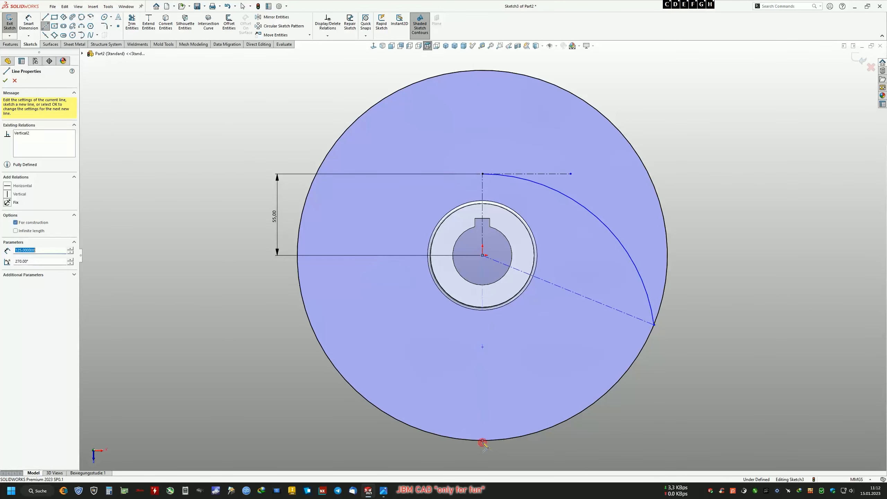
- Dimension the angle between the vertical construction line below the origin and the slanted construction line to the blade arc's outer end as 60°
right_click(482, 441)
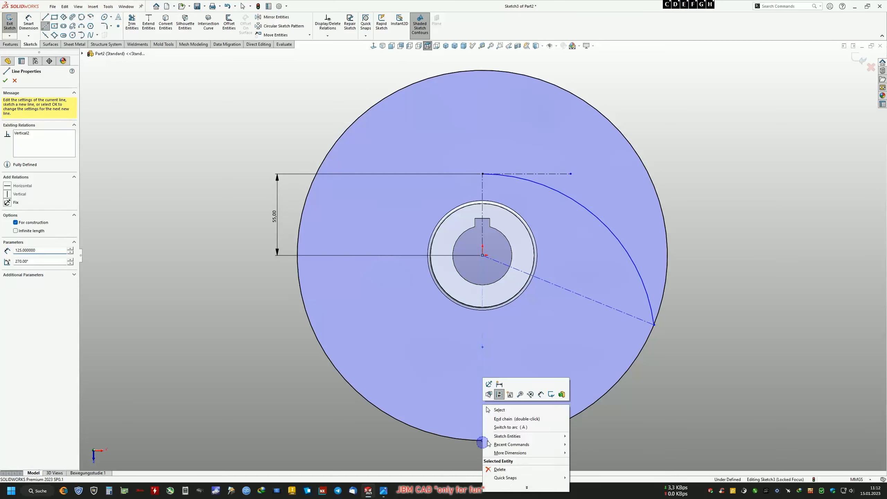
left_click(540, 394)
left_click(483, 381)
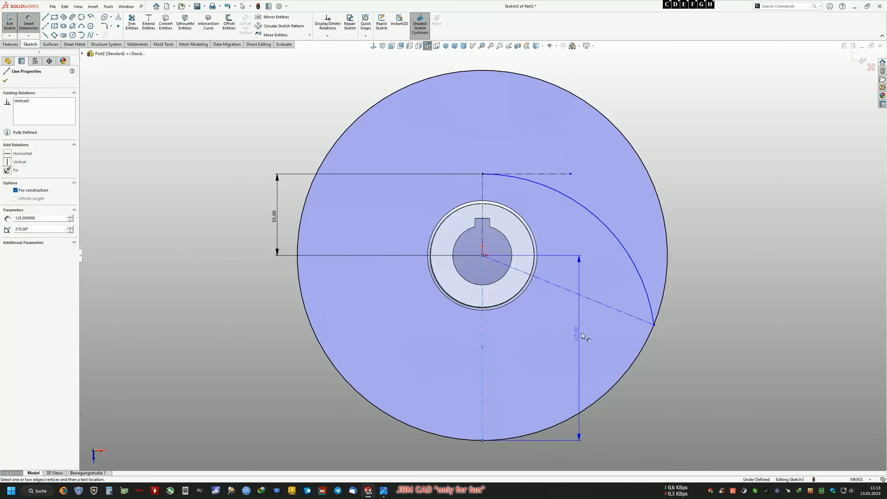
left_click(593, 300)
left_click(551, 351)
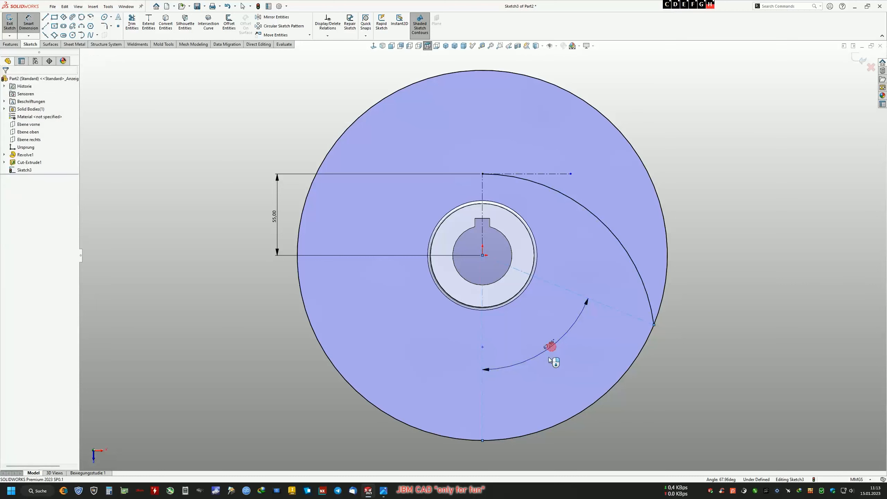
type("6")
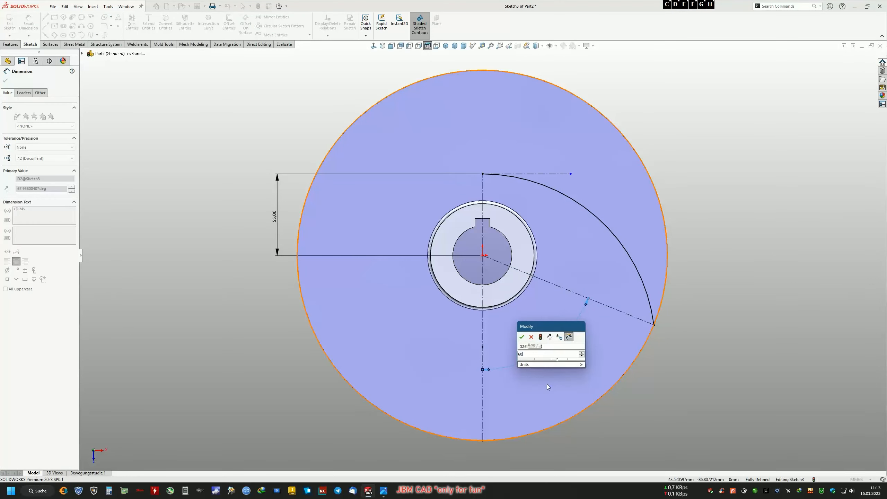
type("0")
key("Return")
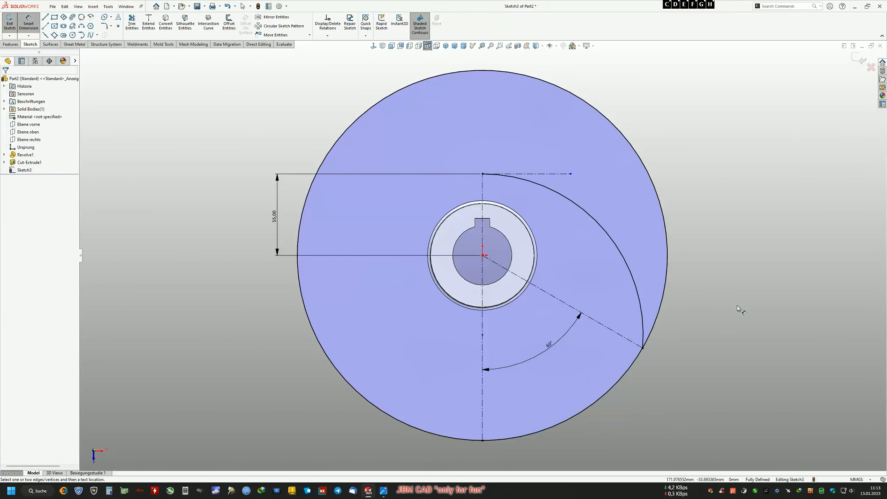
right_click(731, 268)
left_click(741, 288)
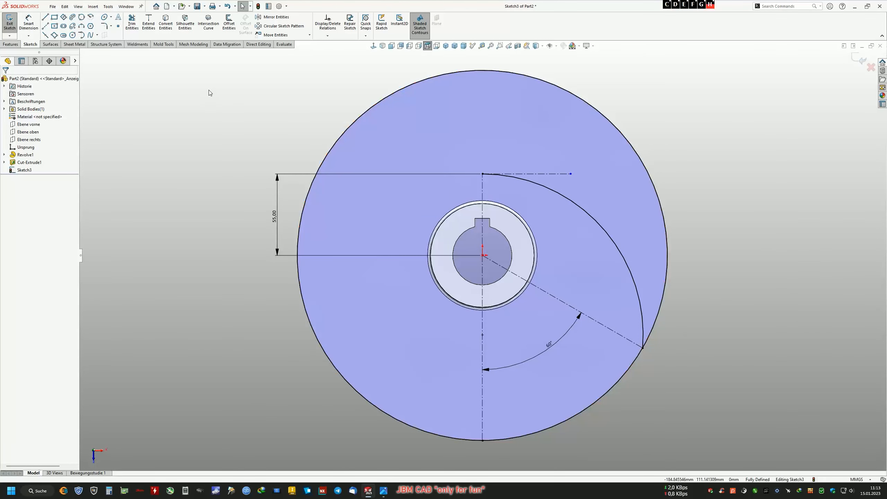
- Offset the blade arc 6 mm outward, away from the hub, with the direction reversed
left_click(229, 25)
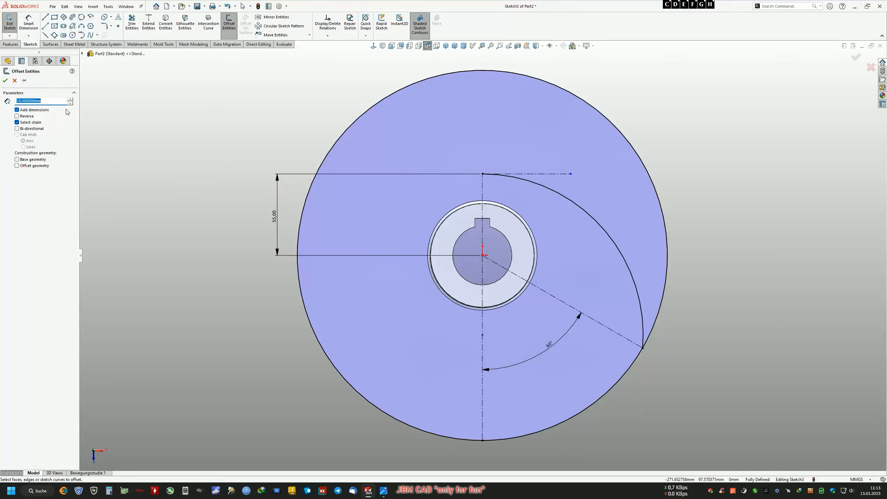
type("6")
key("Return")
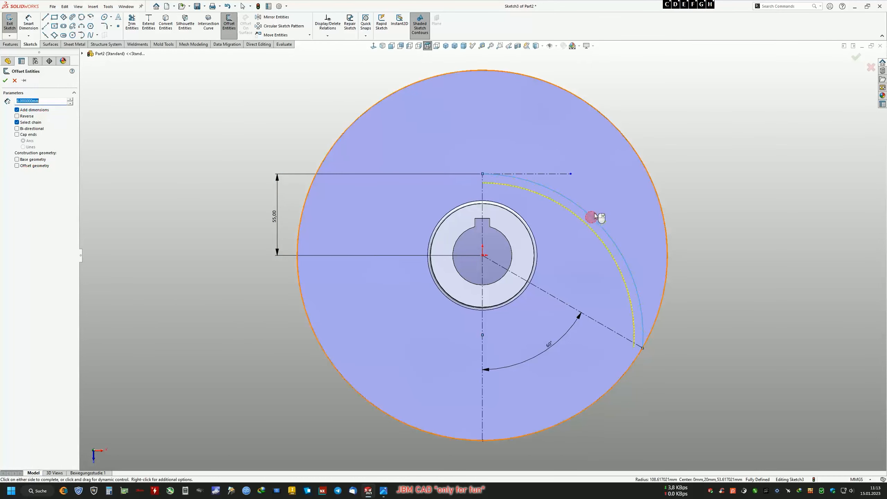
left_click(17, 116)
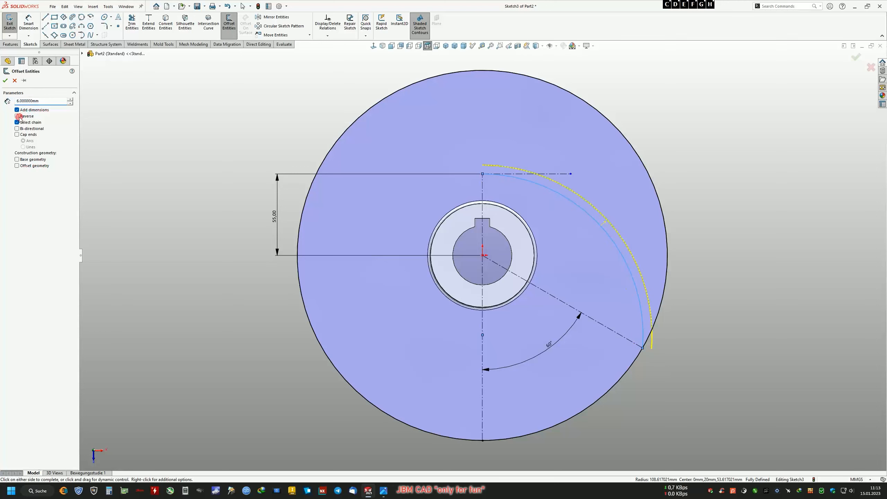
left_click(5, 80)
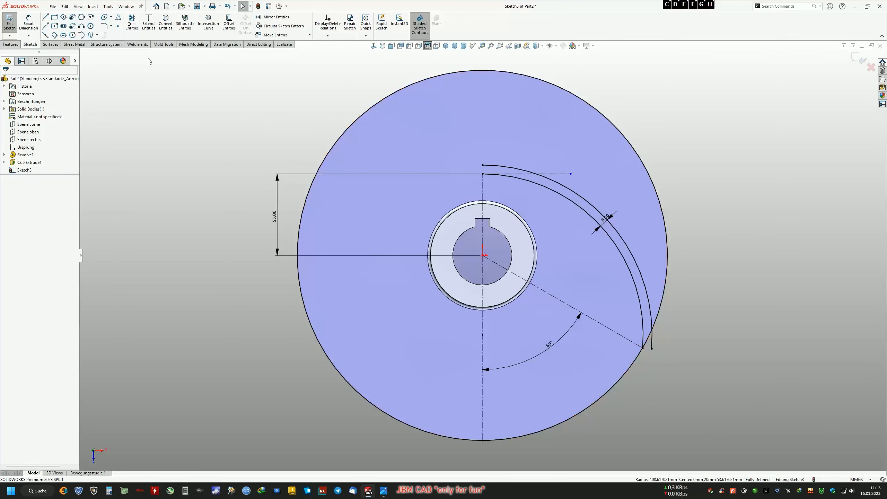
- Join the inner ends of the two blade arcs with a short vertical line and convert it from construction to solid geometry
left_click(45, 26)
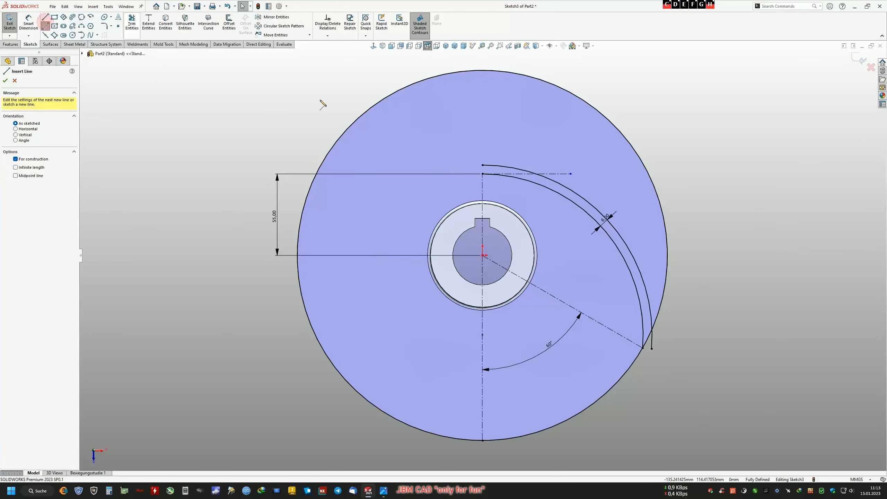
scroll(576, 71, "down", 2)
scroll(528, 192, "down", 1)
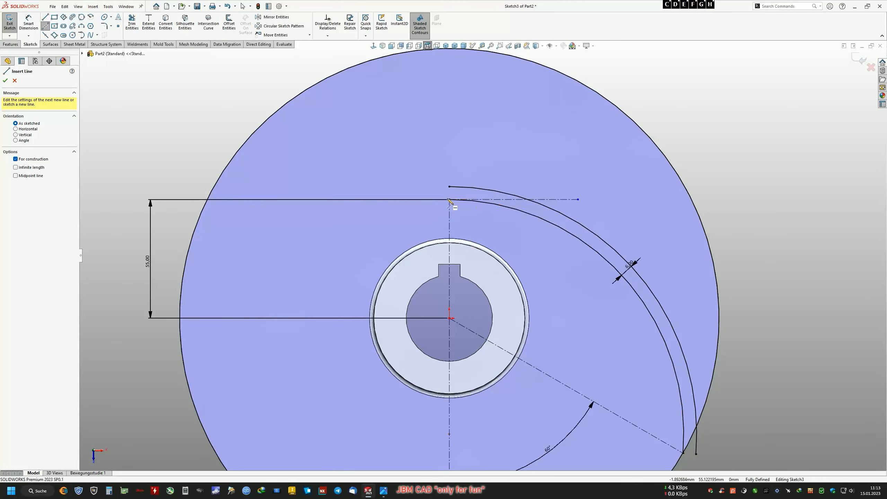
left_click(449, 199)
left_click(449, 187)
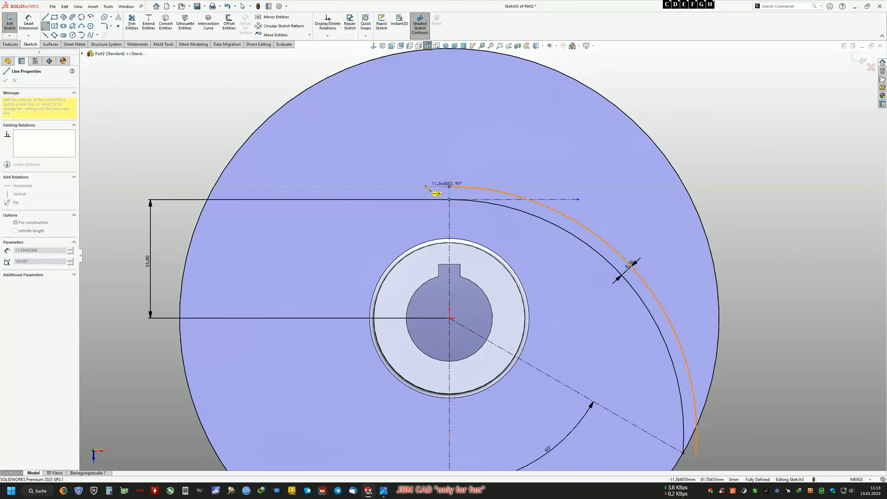
right_click(423, 181)
left_click(431, 189)
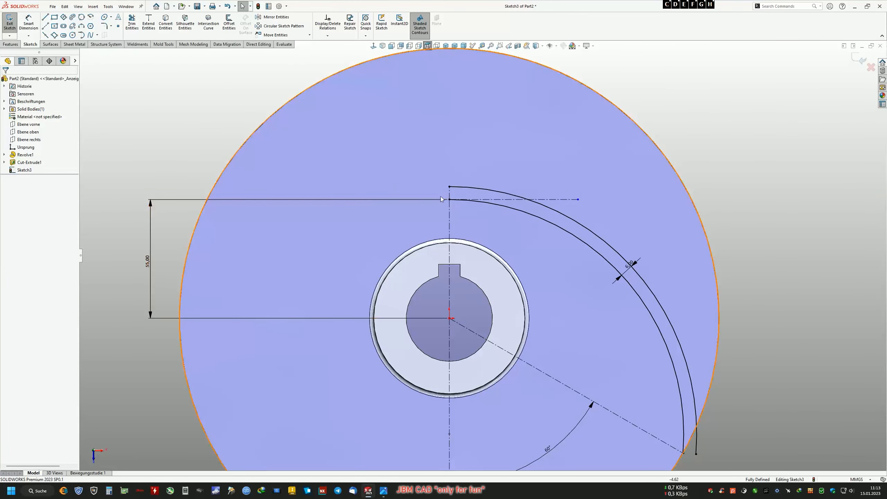
left_click(448, 193)
left_click(478, 172)
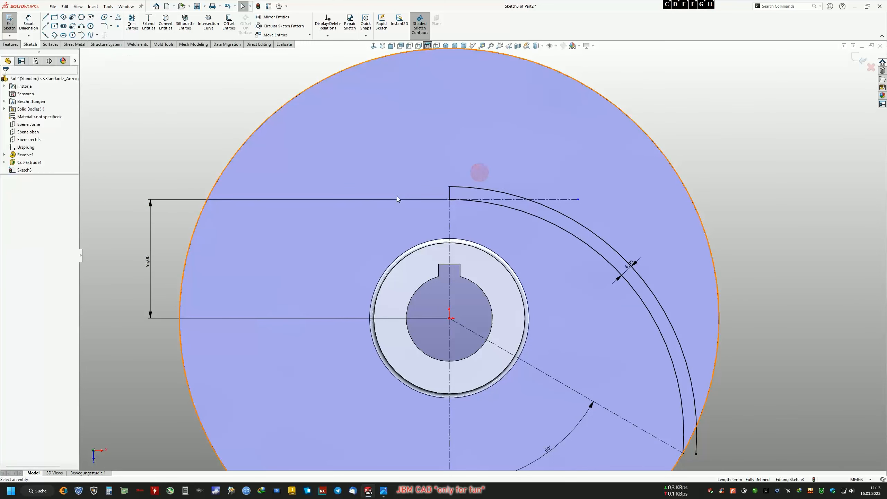
- Power trim the outer arc's overhang and the excess disc circle, leaving a closed blade profile
scroll(401, 172, "down", 3)
scroll(401, 170, "up", 6)
scroll(726, 376, "down", 2)
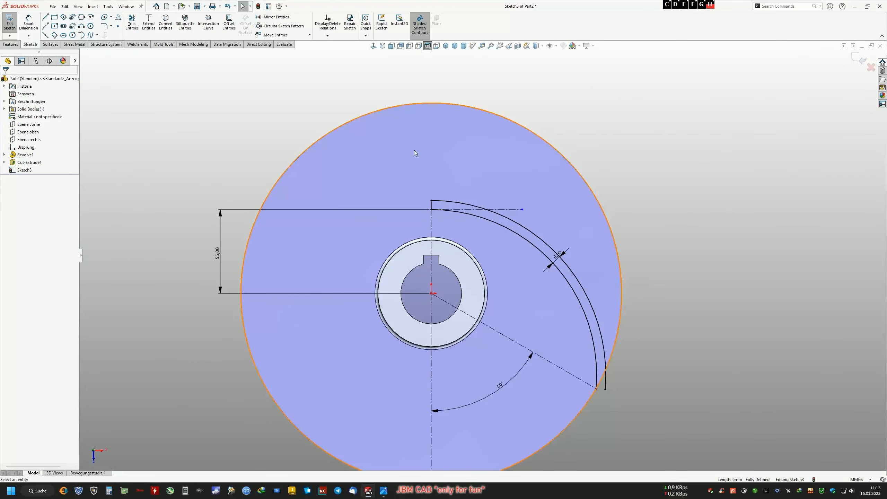
left_click(132, 24)
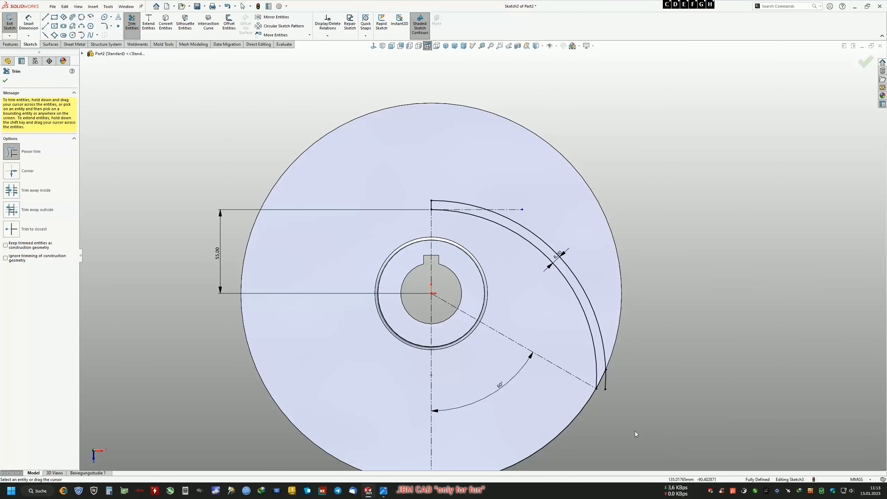
mouse_move(604, 427)
left_mouse_down()
mouse_move(573, 410)
mouse_move(614, 388)
mouse_move(609, 382)
mouse_move(655, 403)
left_mouse_up()
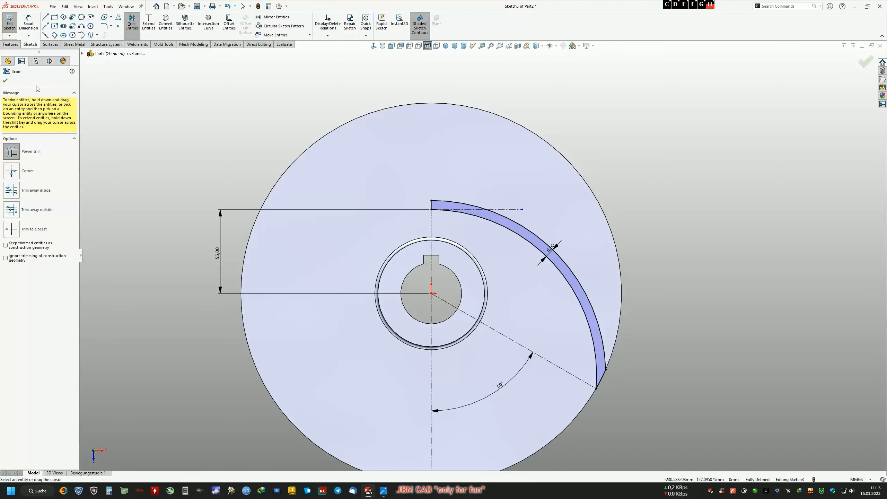
- Extrude the blade profile 40 mm blind from the disc face, merged with the body, after checking the height in the reference drawing
left_click(10, 44)
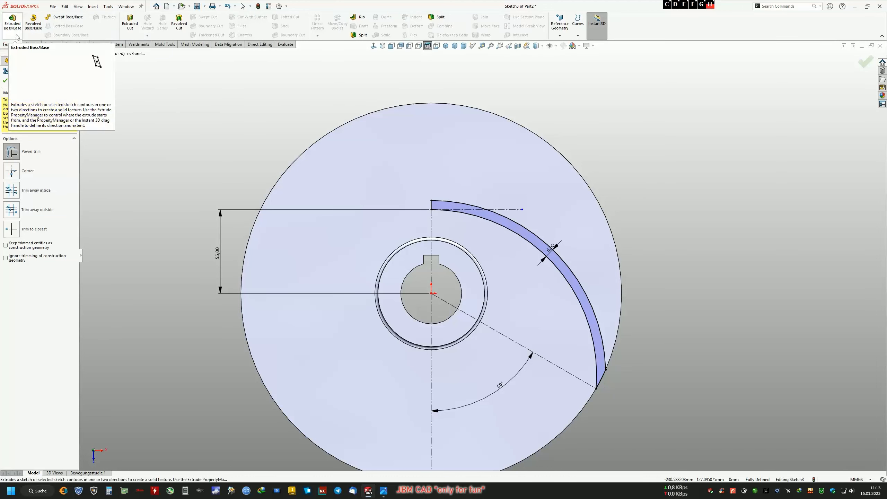
left_click(13, 23)
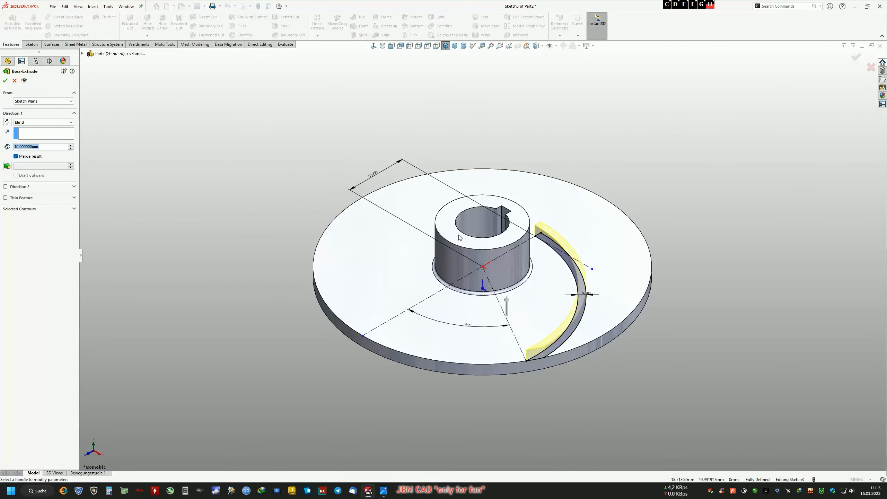
left_click(384, 491)
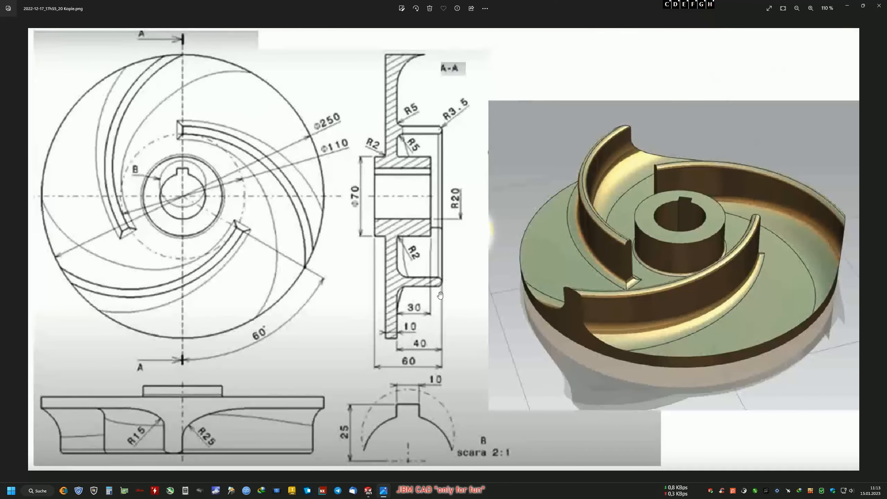
left_click(383, 490)
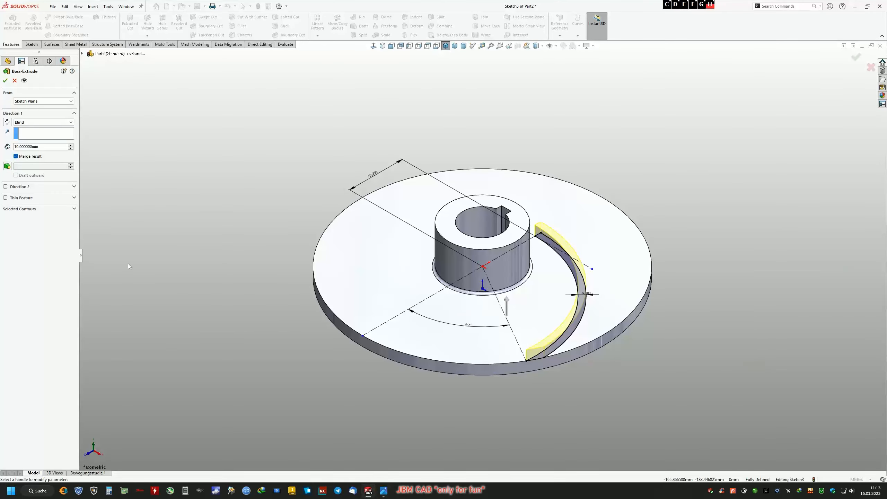
left_click(38, 147)
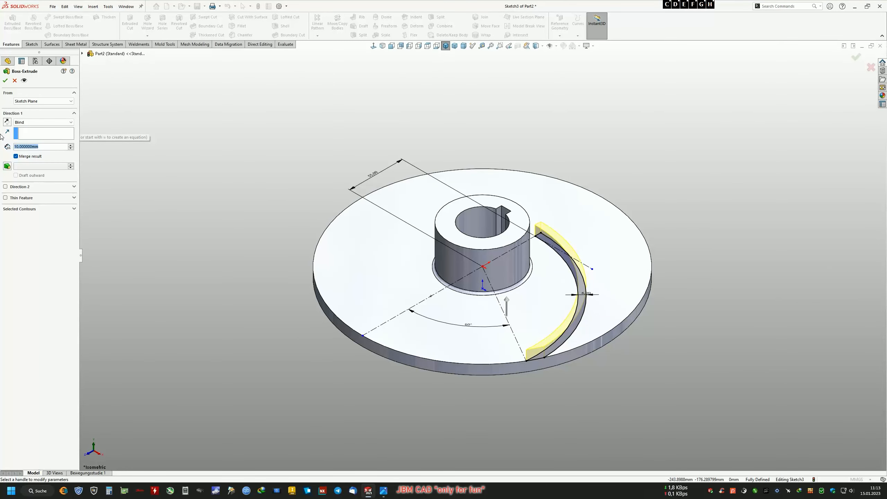
type("40")
key("Return")
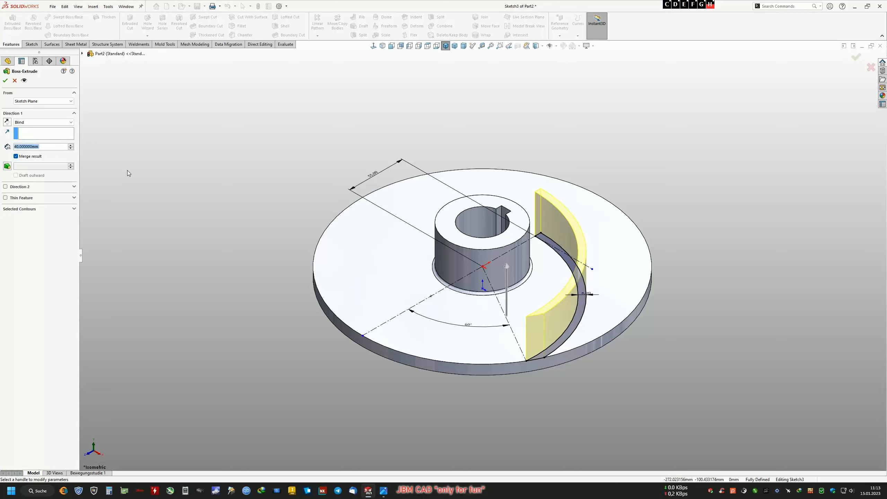
left_click(5, 81)
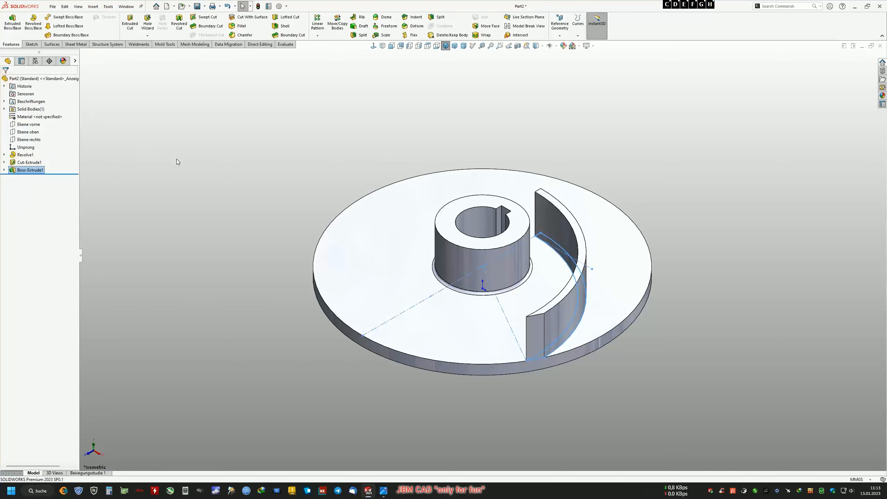
left_click(177, 161)
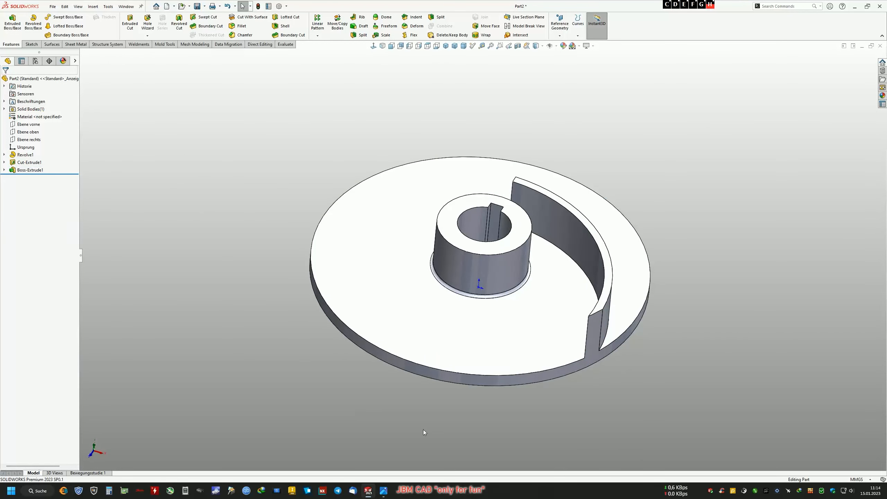
- Check the blade fillets in the reference drawing and start a variable-size fillet on the blade's hub-side base edge, with 5 mm as the radius value
left_click(386, 489)
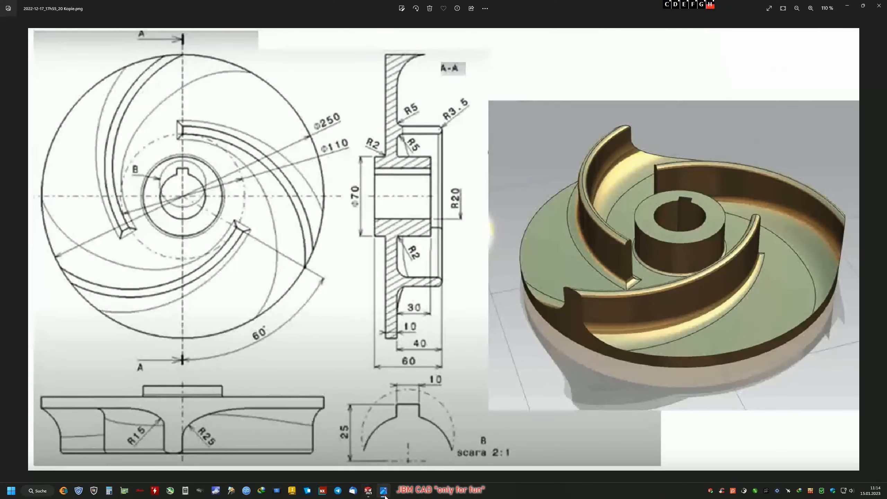
left_click(369, 490)
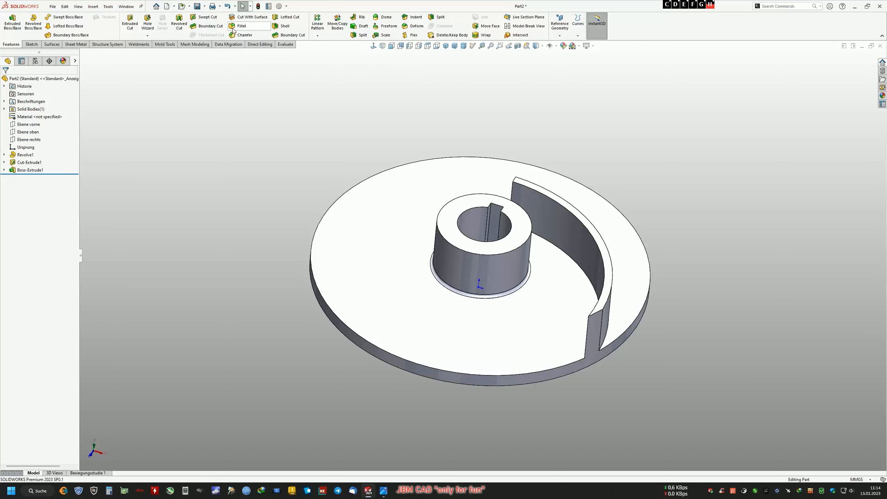
left_click(240, 26)
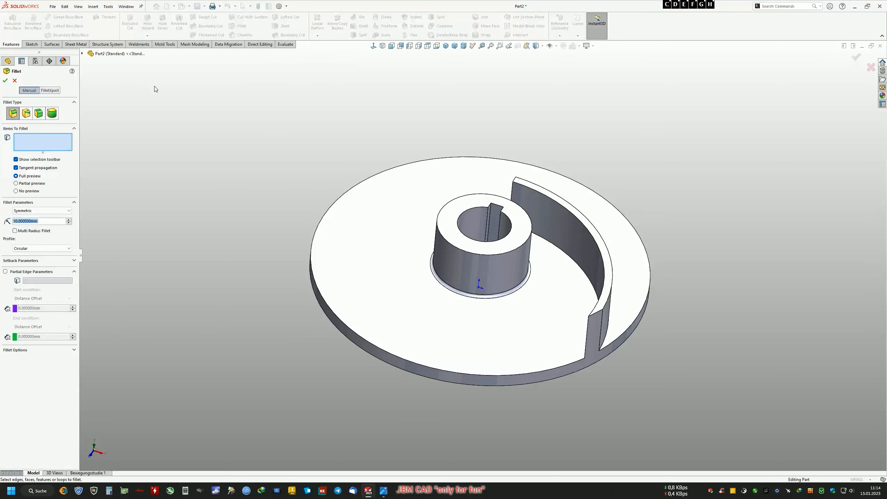
left_click(26, 114)
left_click(39, 237)
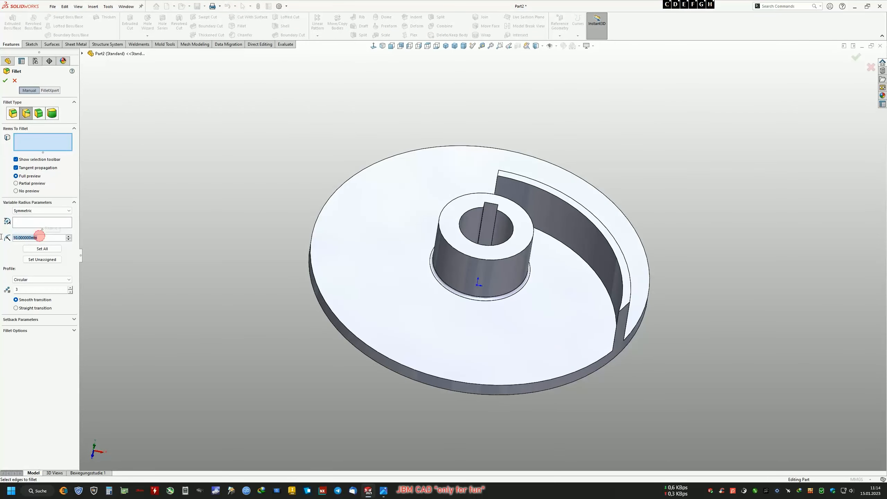
type("5")
left_click(39, 226)
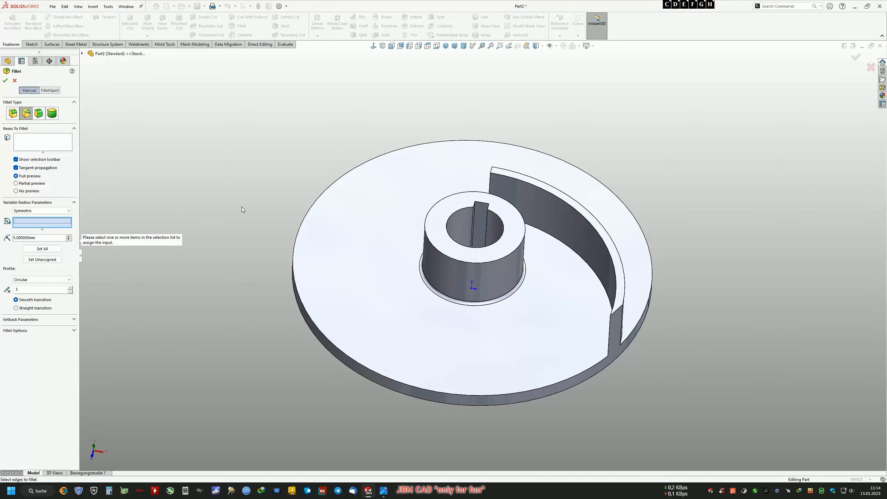
left_click(46, 147)
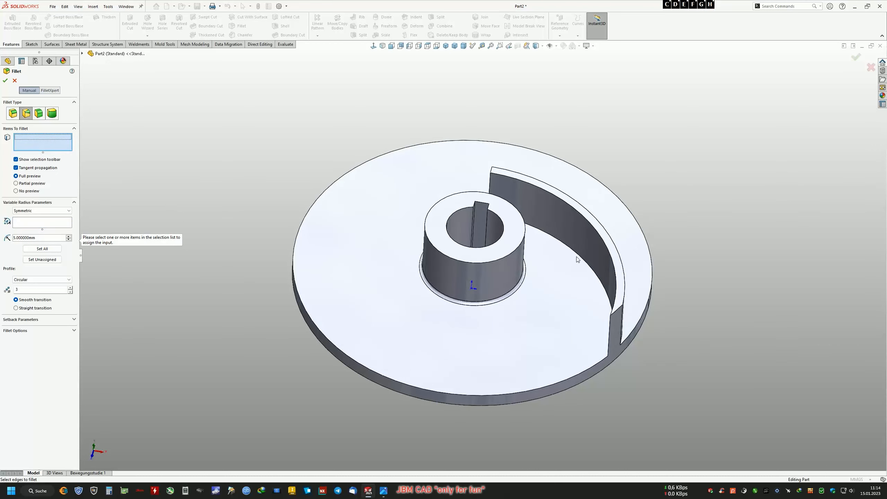
left_click(578, 255)
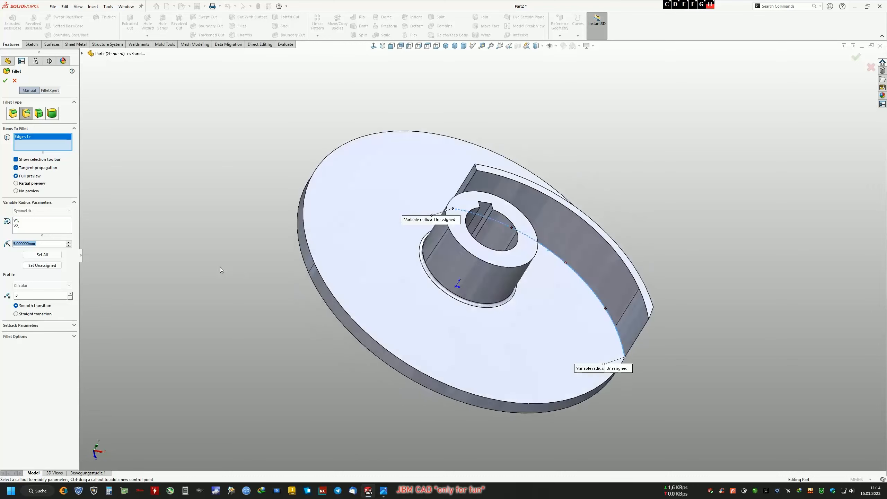
- Set the variable fillet's radius to 5 mm at the blade's hub end and 15 mm at the disc rim, and apply the fillet
left_click(16, 221)
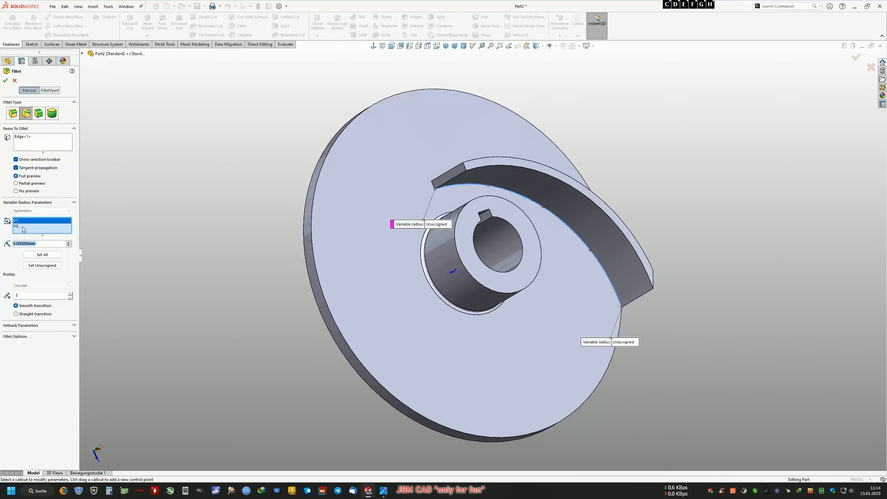
type("5")
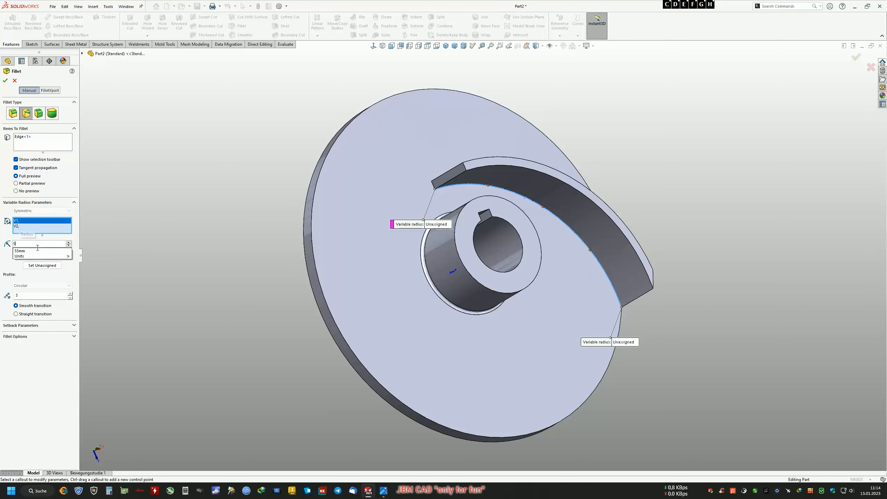
left_click(25, 242)
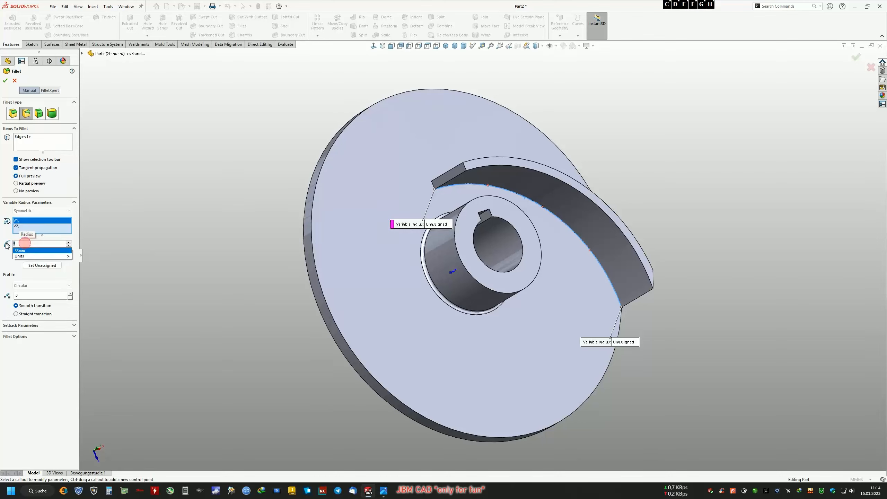
key("Return")
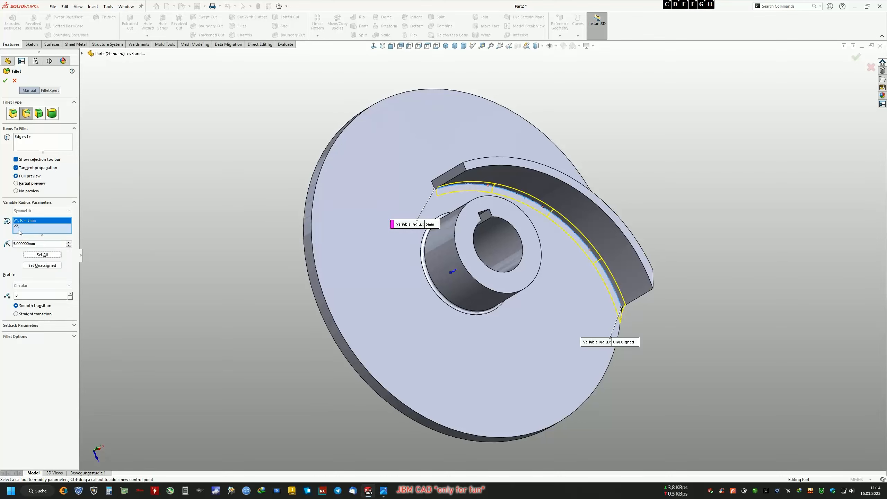
left_click(19, 228)
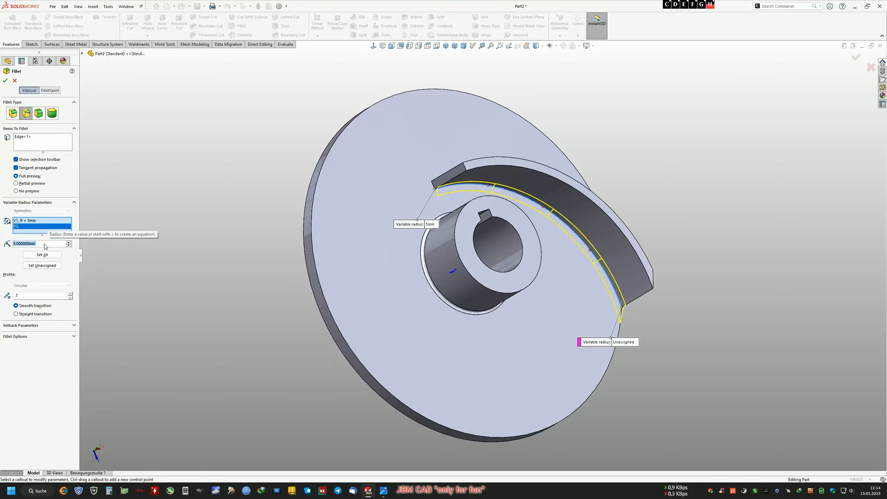
type("15")
key("Return")
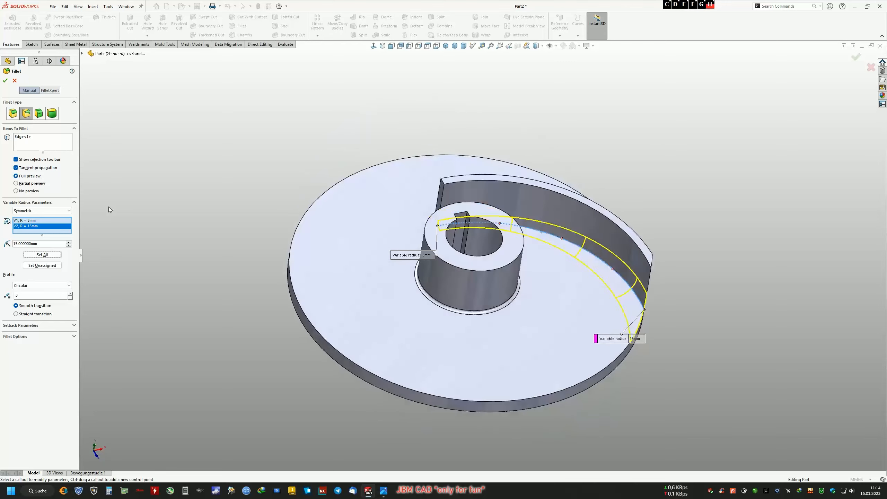
left_click(5, 81)
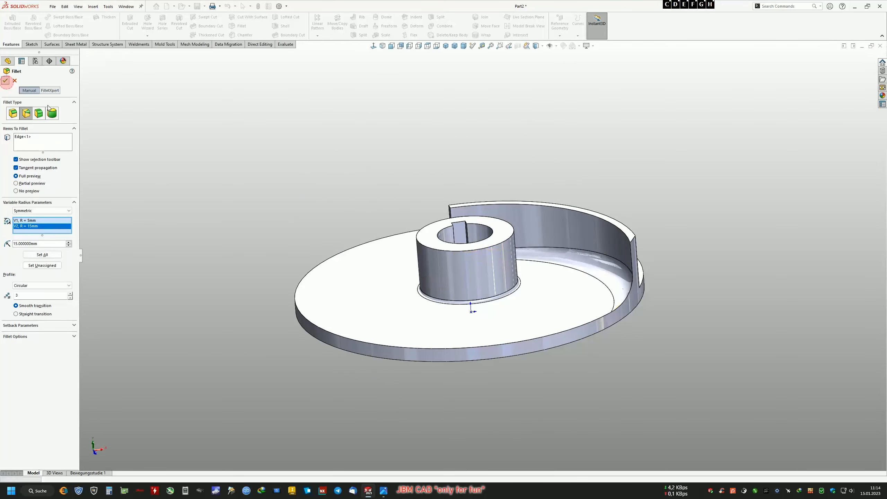
key("ctrl+7")
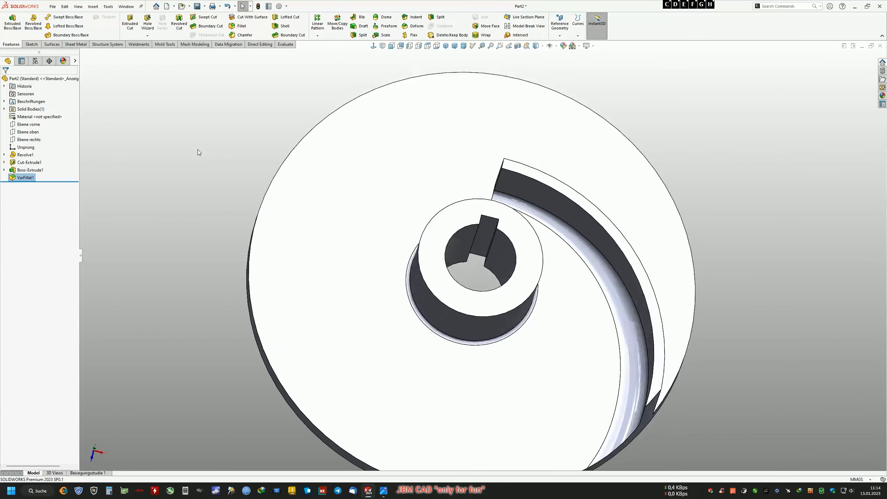
- Recheck the fillet radii in the reference drawing and start a second variable-size fillet on the blade's outer base edge
left_click(385, 496)
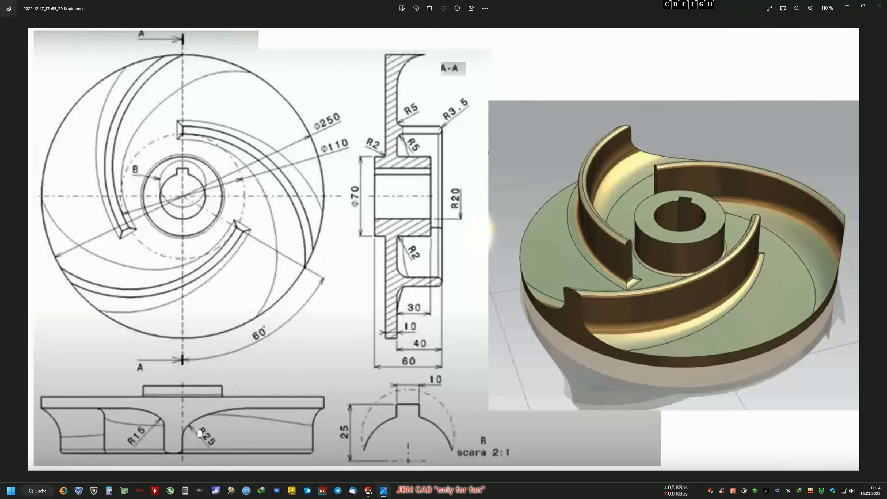
left_click(381, 487)
middle_click_drag(310, 343, 225, 107)
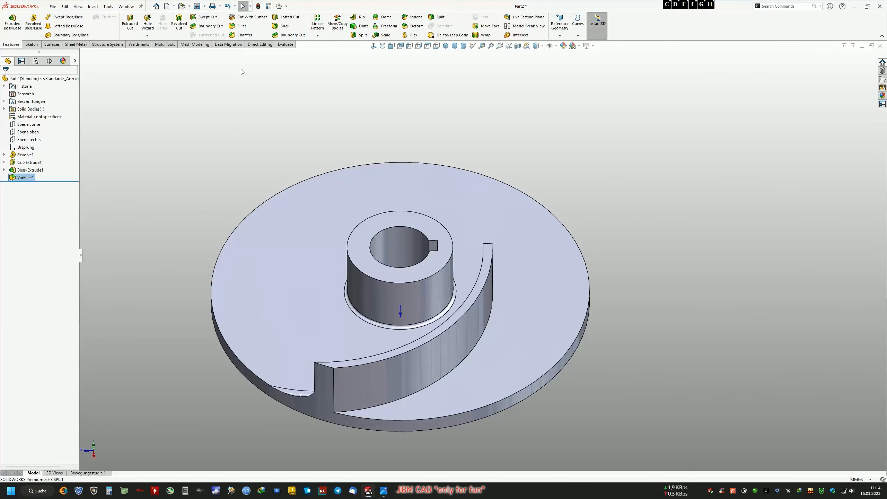
left_click(241, 26)
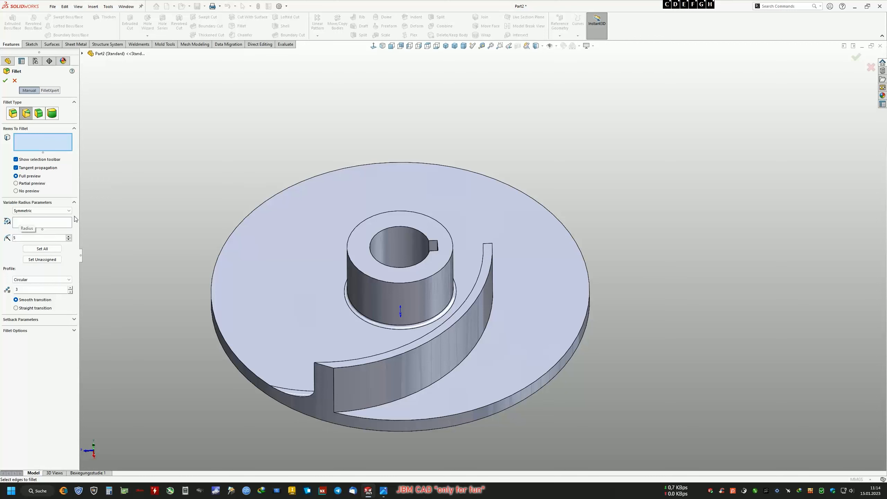
key("Return")
middle_click_drag(525, 337, 496, 337)
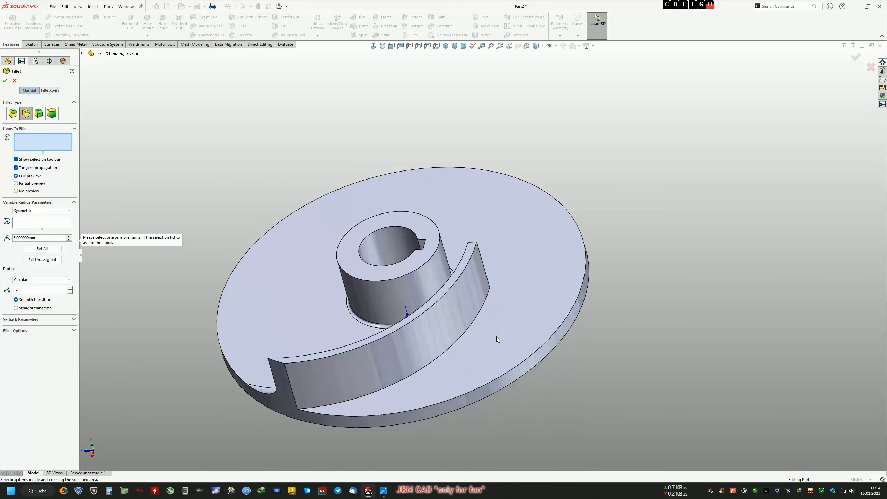
left_click(471, 325)
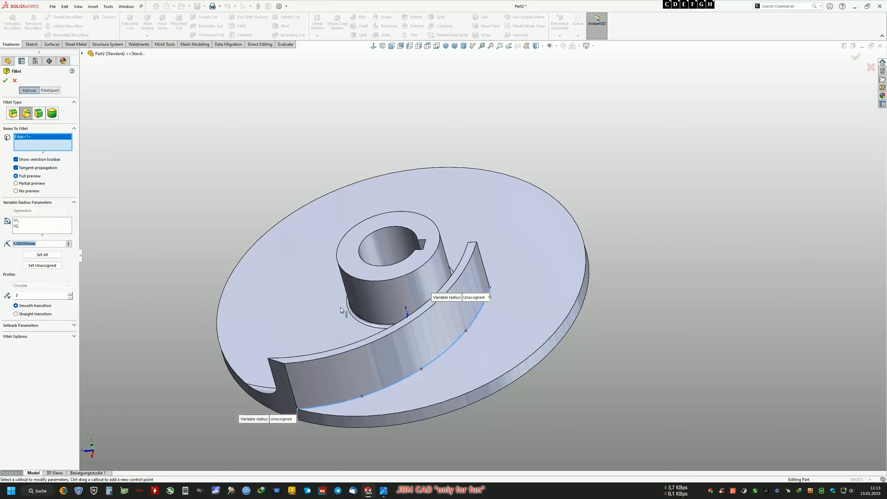
- Try fillet radii of 25 mm at the blade's hub end and 5 mm at the disc rim
left_click(18, 224)
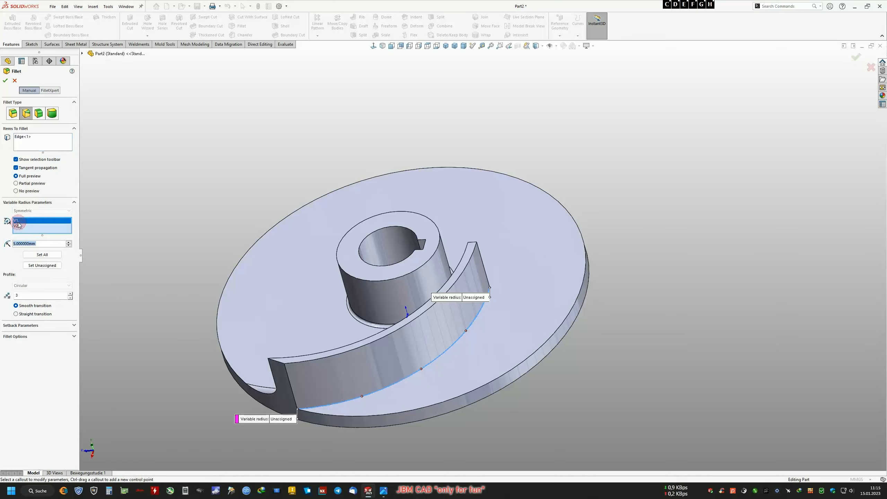
type("5")
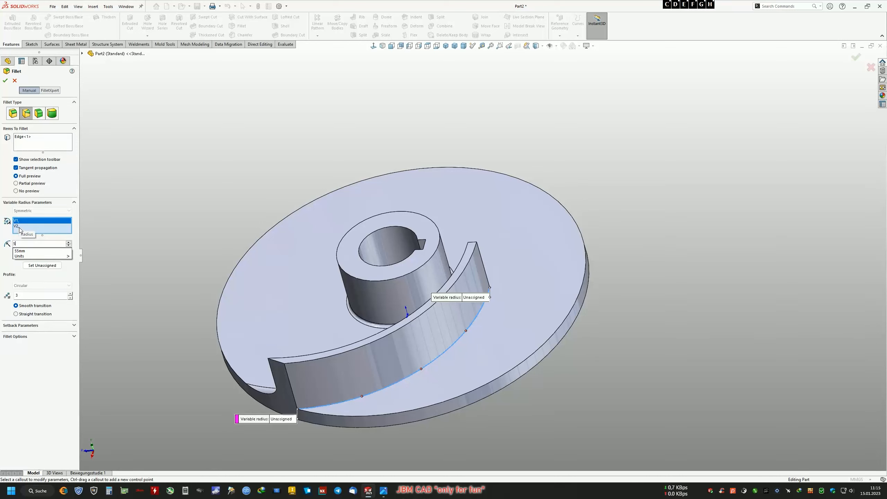
left_click(19, 226)
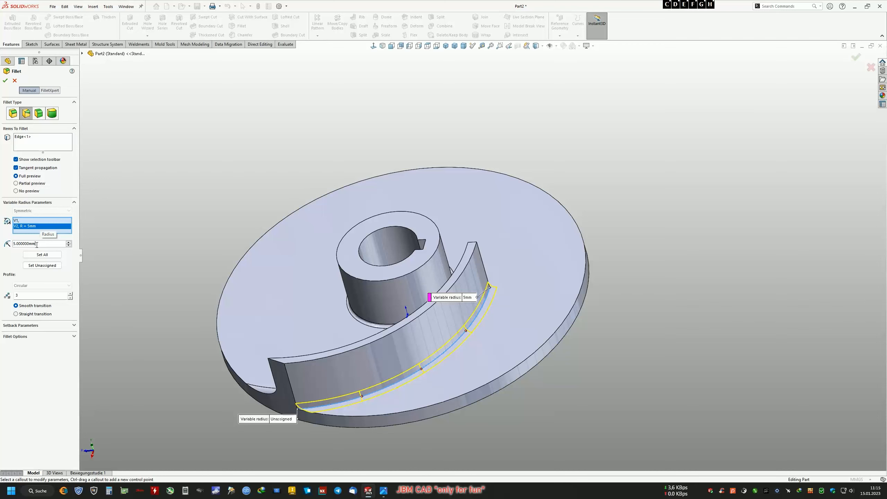
left_click_drag(20, 243, 14, 243)
type("25")
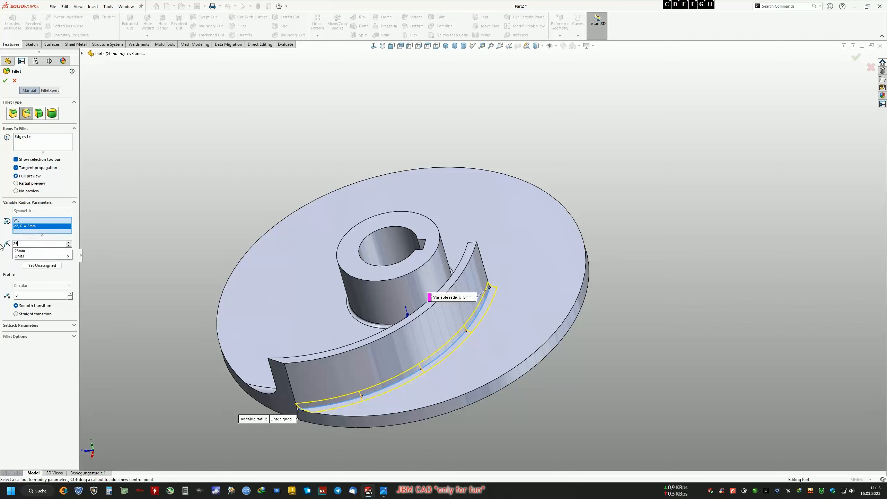
key("Tab")
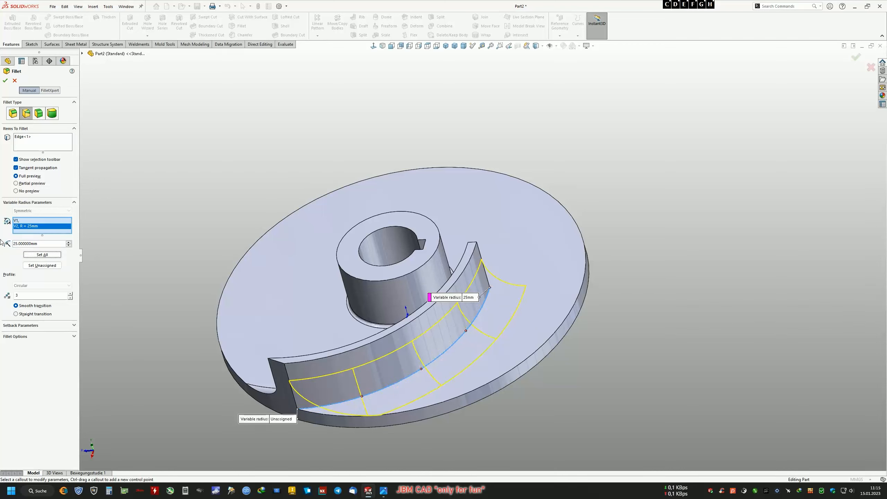
left_click(15, 221)
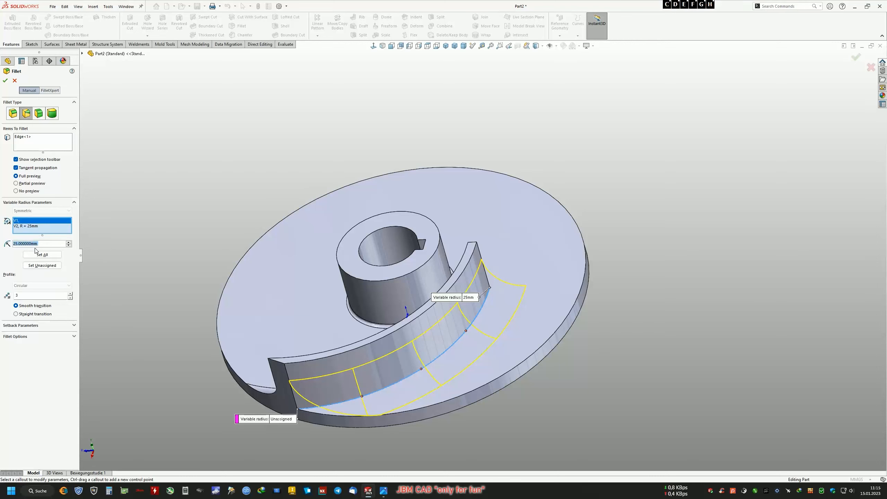
type("5")
key("Tab")
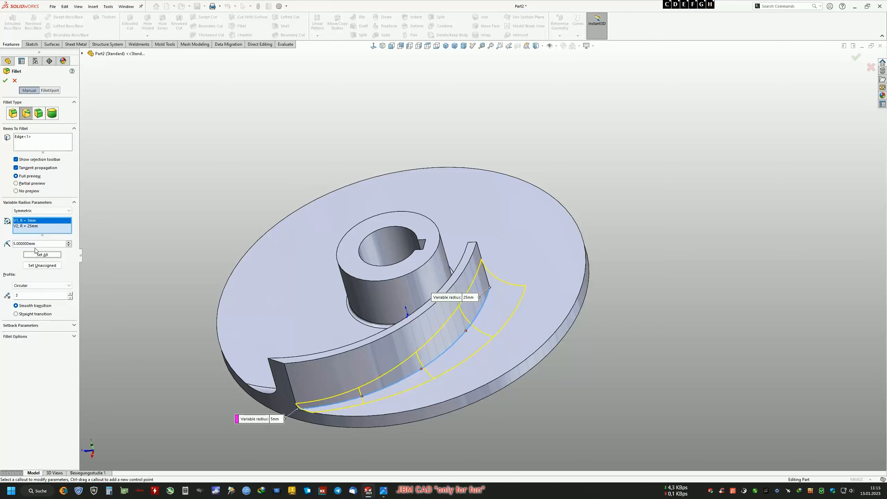
- Try a 30 mm fillet radius at the blade's hub end
left_click_drag(36, 246, 4, 249)
type("25")
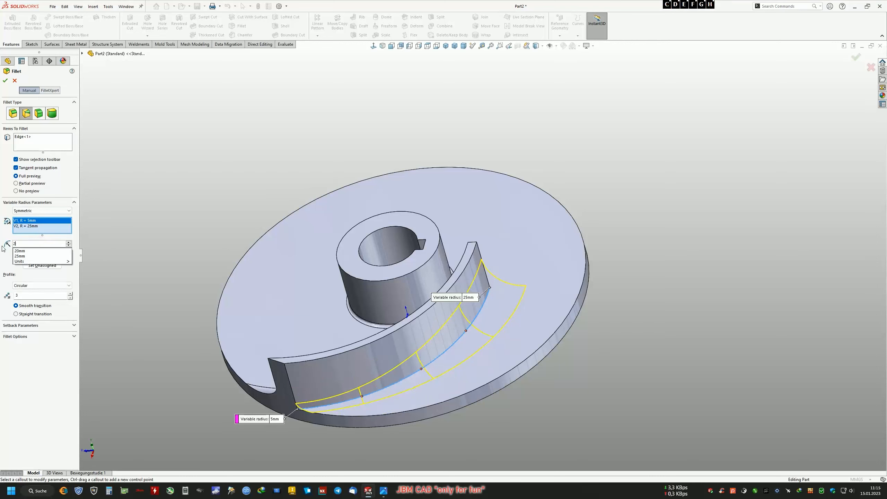
left_click(29, 227)
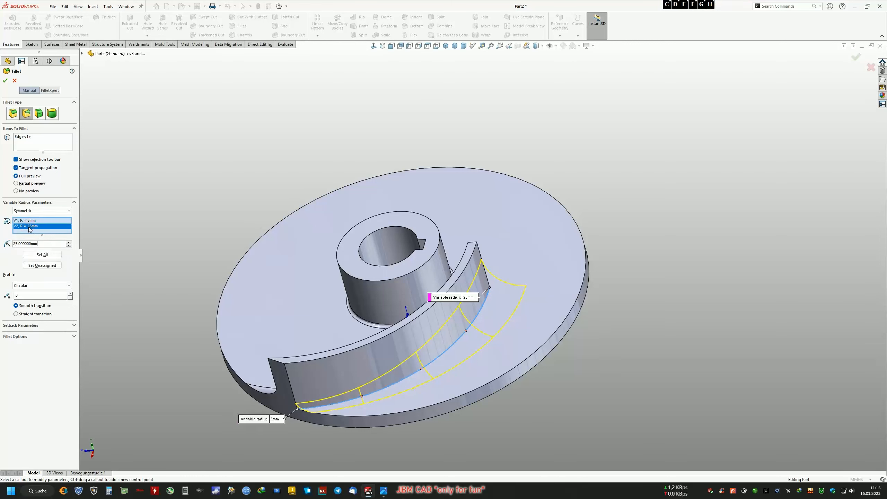
type("30")
key("Tab")
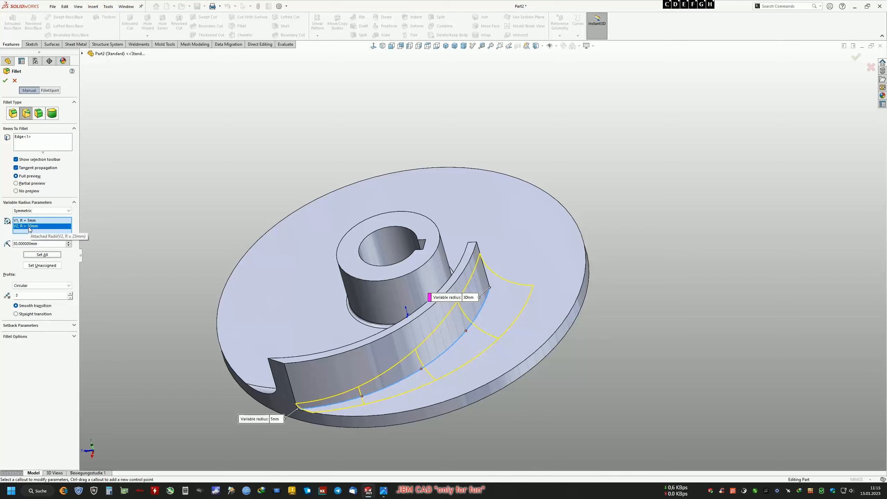
- Set the outer base edge's fillet radius to 5 mm at the hub end and 25 mm at the disc rim, and apply the fillet
left_click_drag(49, 243, 2, 245)
type("5")
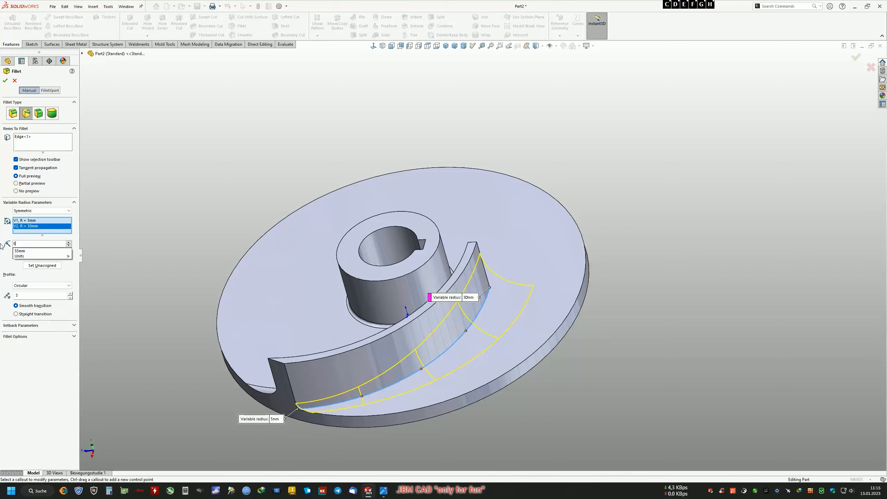
key("Return")
left_click(35, 221)
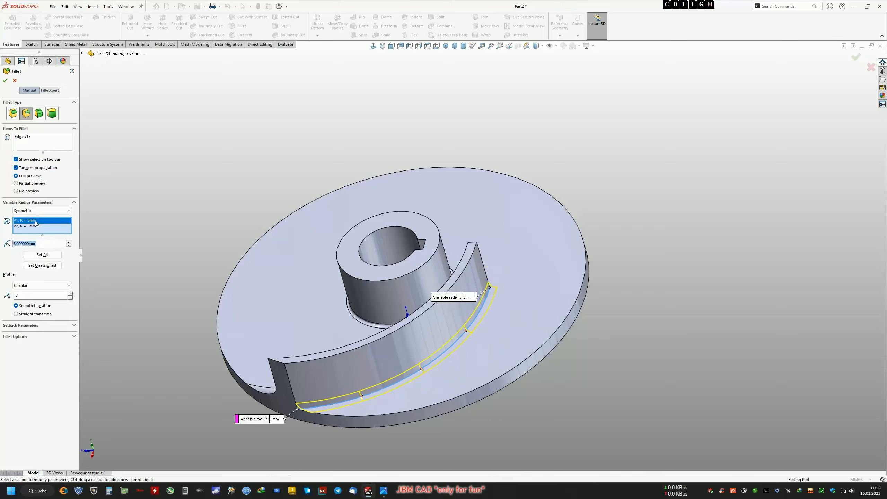
type("25")
key("Return")
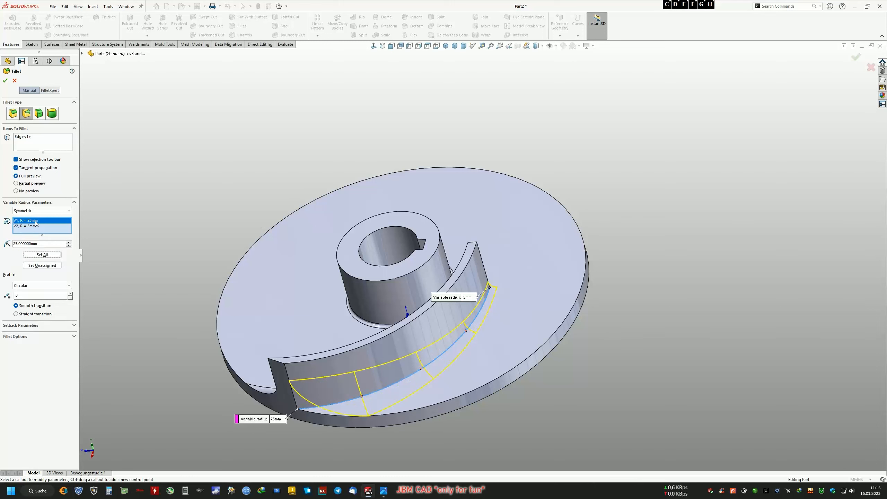
mouse_move(685, 365)
middle_mouse_down()
mouse_move(731, 364)
mouse_move(673, 370)
middle_mouse_up()
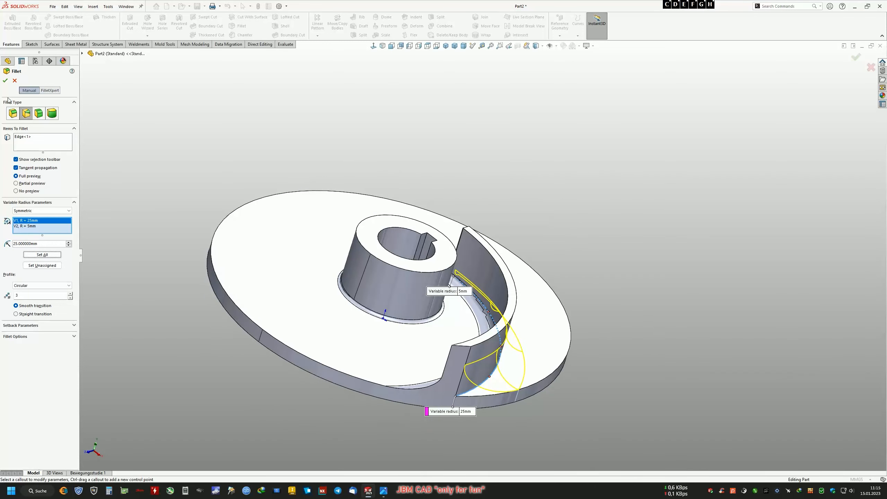
left_click(5, 80)
mouse_move(517, 241)
middle_mouse_down()
mouse_move(540, 243)
mouse_move(533, 259)
mouse_move(515, 231)
middle_mouse_up()
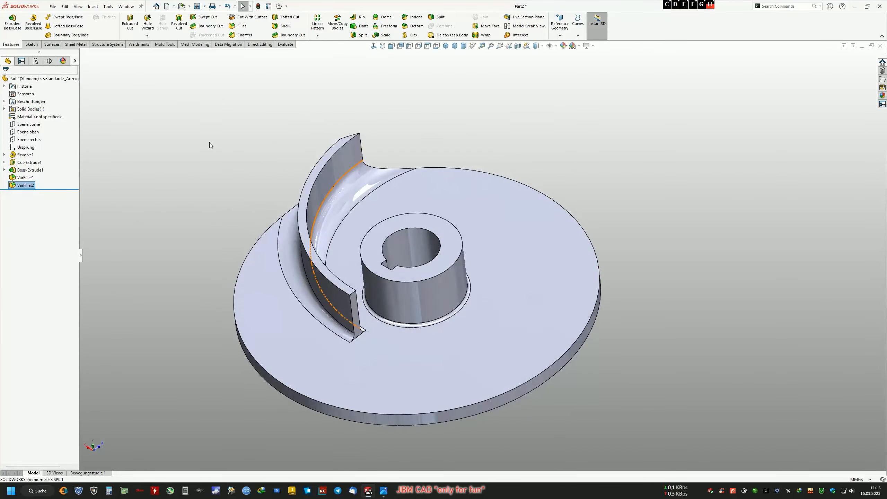
- Add a constant-size 5 mm fillet to the short base edge at the blade's hub end
left_click(237, 26)
left_click(12, 113)
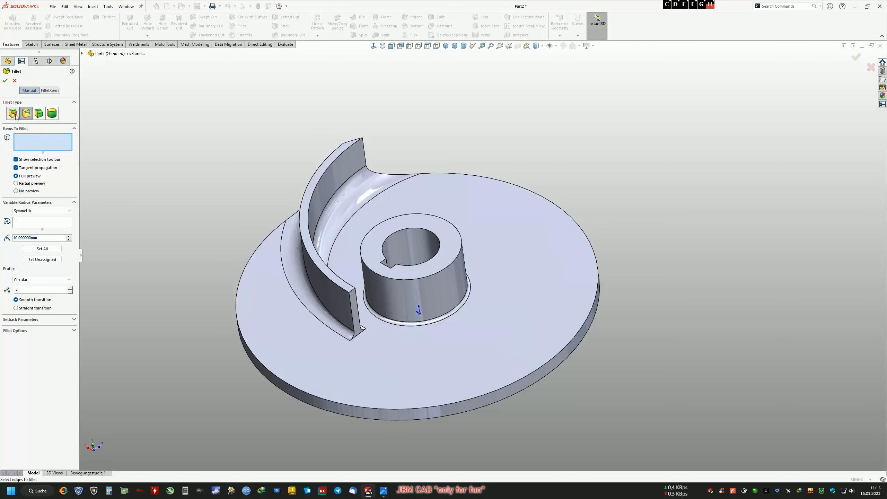
double_click(50, 221)
type("5")
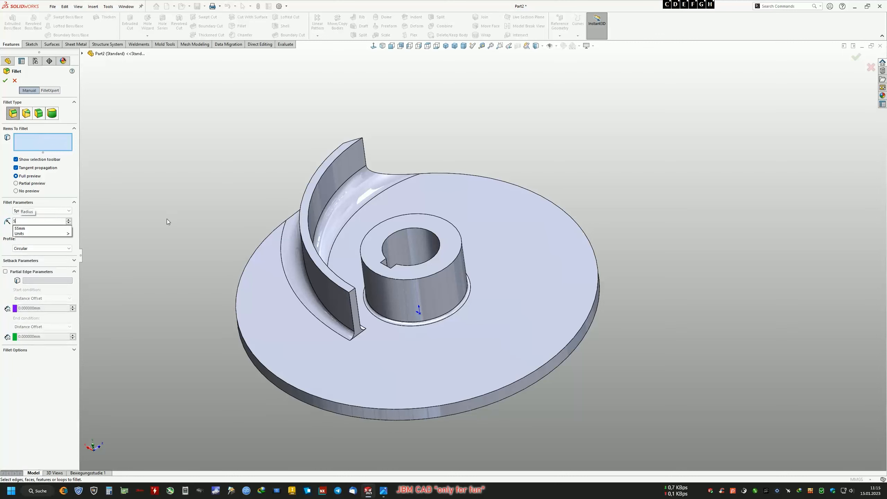
key("Return")
left_click(356, 334)
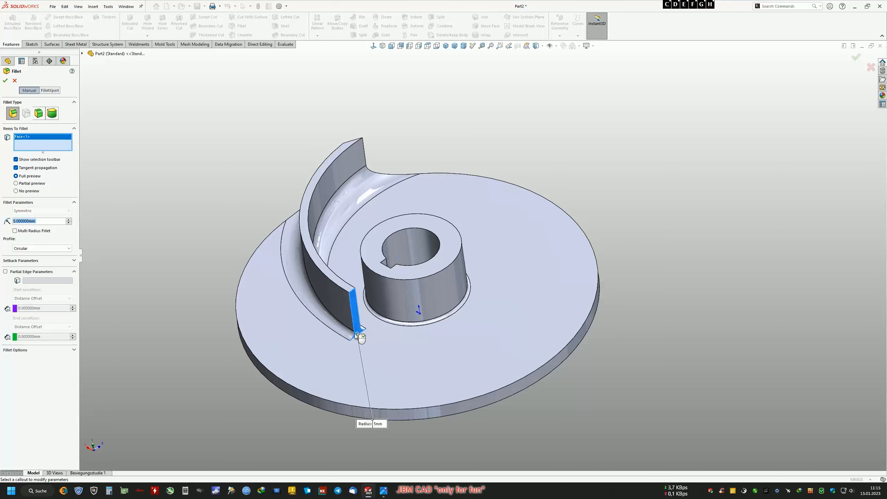
right_click(46, 139)
left_click(59, 144)
scroll(363, 347, "down", 1)
middle_click_drag(344, 358, 416, 323)
scroll(363, 346, "down", 2)
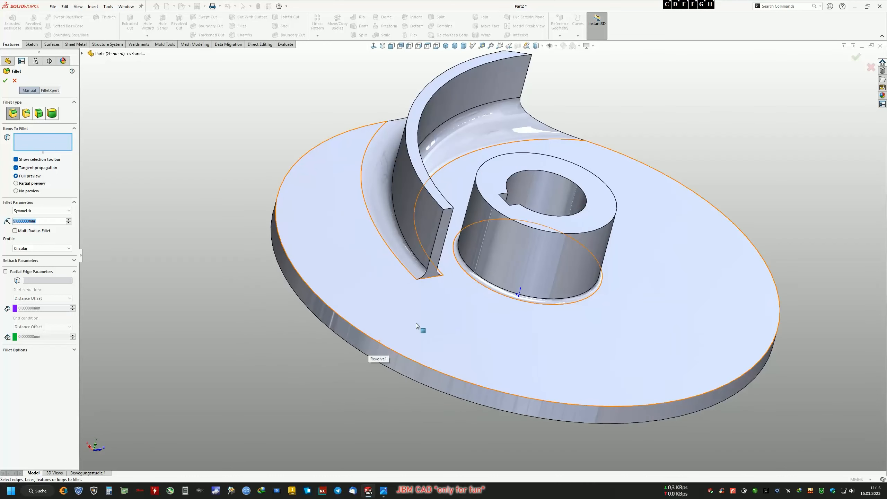
left_click(431, 278)
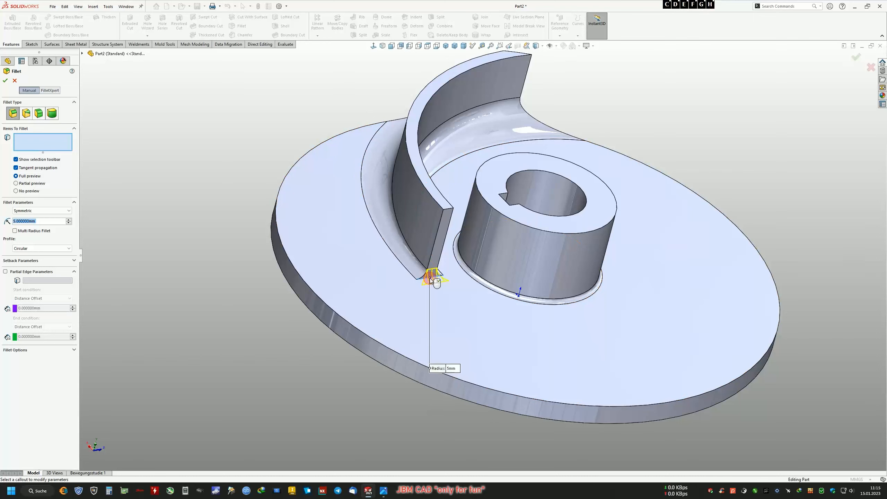
left_click(6, 81)
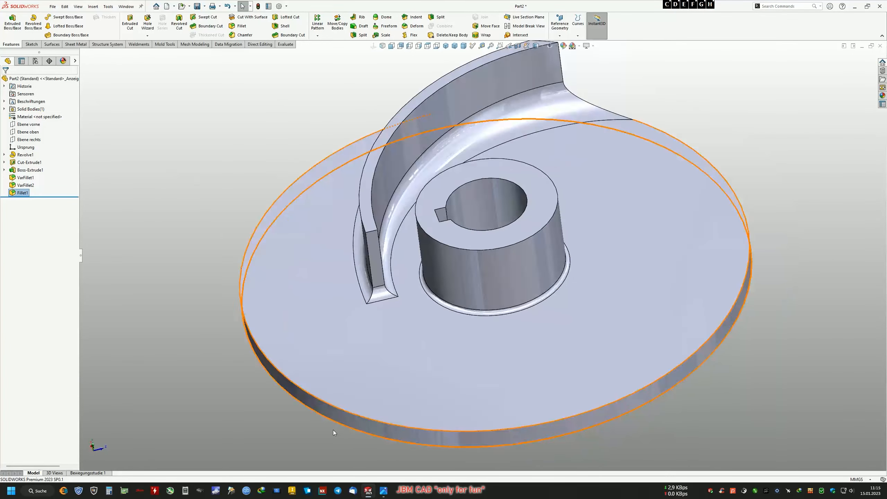
- Check the blade's edge radius in the reference drawing and fillet both long top edges of the blade at 3.5 mm
left_click(383, 491)
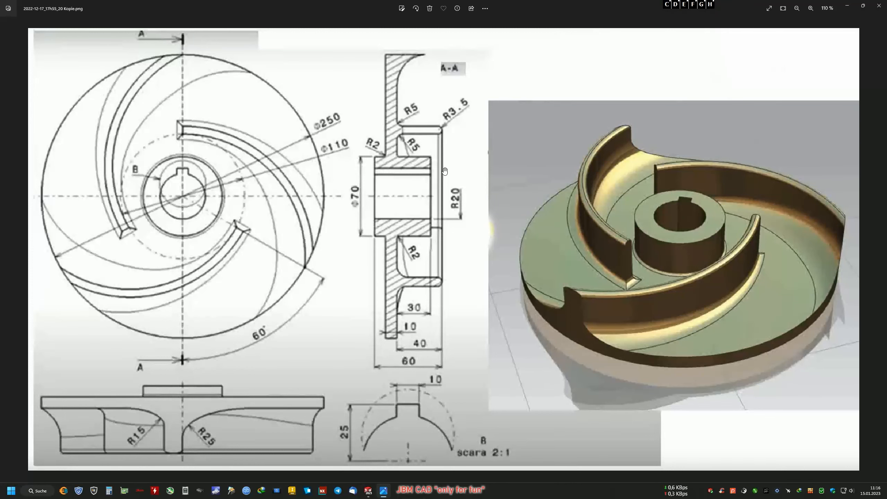
left_click(383, 490)
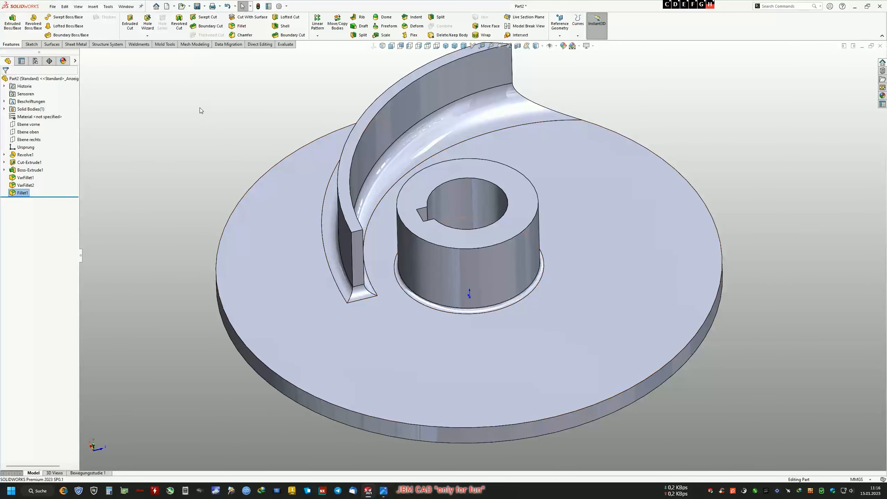
left_click(240, 26)
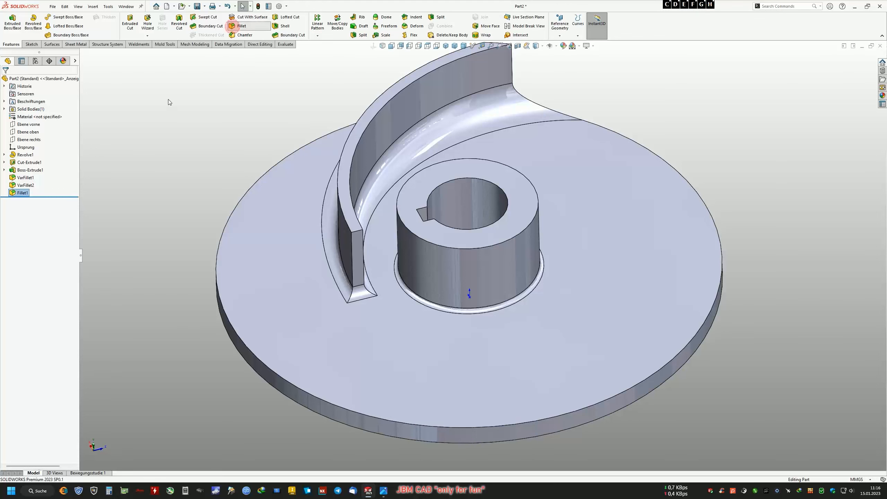
type("3.5")
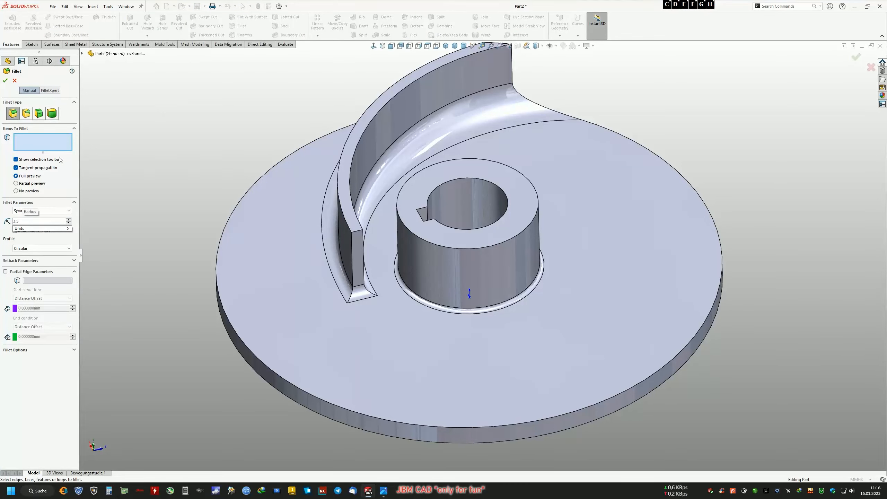
left_click(48, 146)
middle_click_drag(436, 223, 341, 229)
left_click(350, 216)
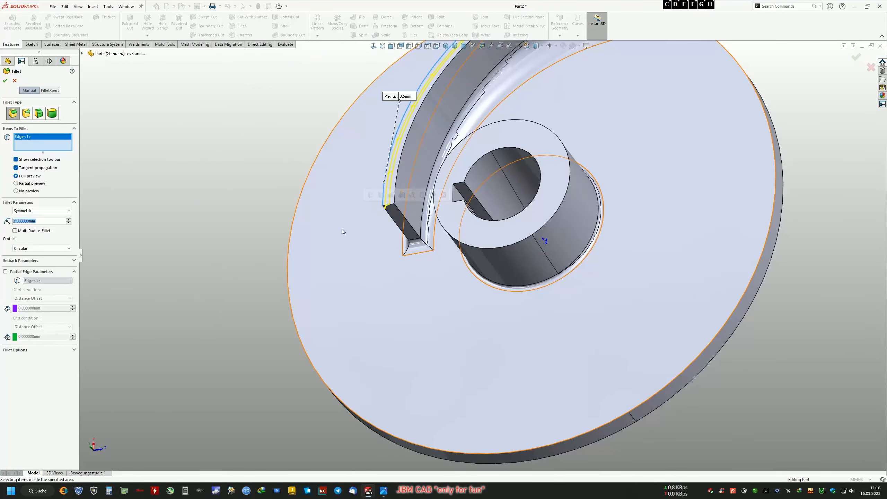
left_click(370, 197)
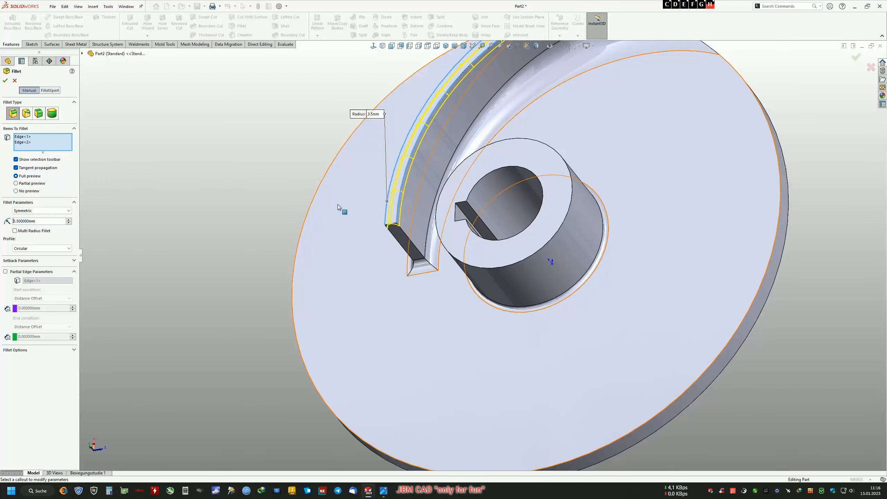
left_click(5, 81)
- Start a circular pattern about the hub's outer cylindrical face with 3 equally spaced instances over 360 degrees
middle_click_drag(129, 167, 205, 212)
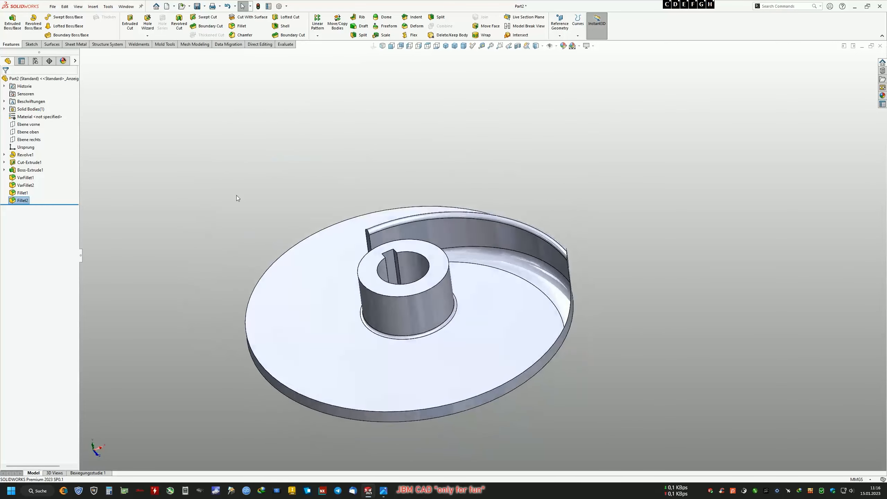
left_click(317, 25)
left_click(14, 81)
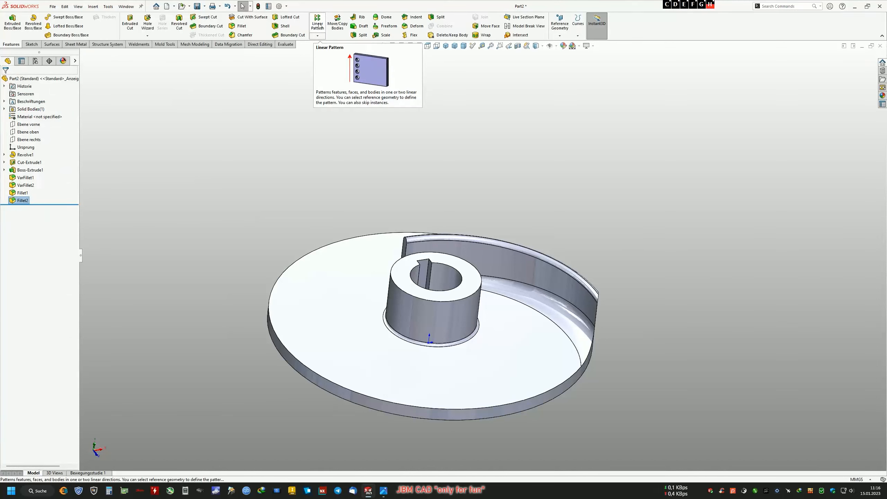
left_click(317, 35)
left_click(319, 56)
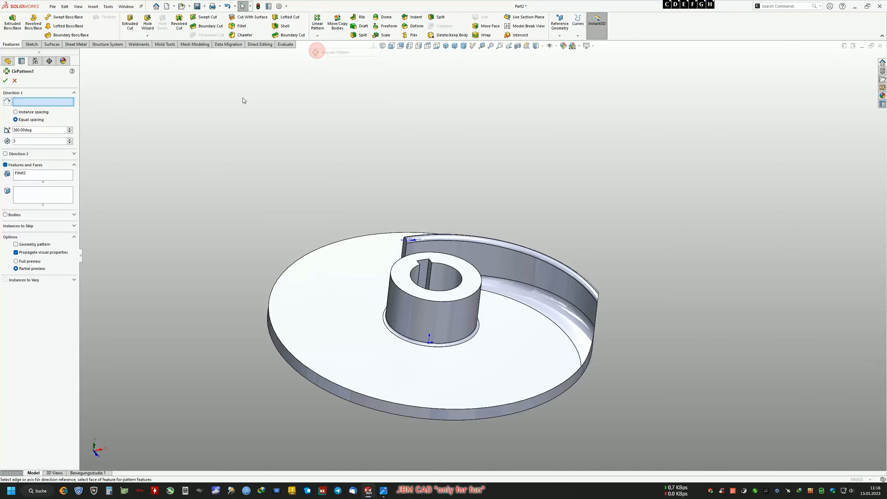
left_click(415, 298)
middle_click_drag(187, 216, 190, 204)
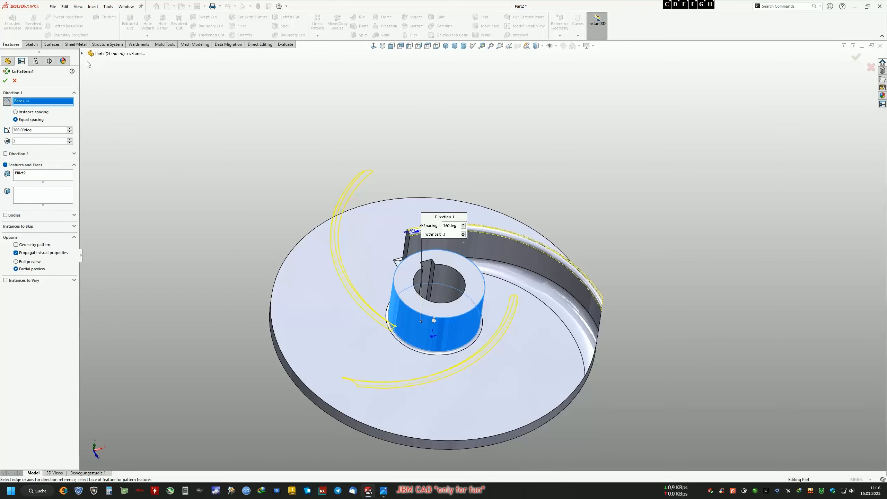
- Include the blade extrusion, both variable-radius fillets and both constant-size fillets in the circular pattern, and apply it
left_click(82, 54)
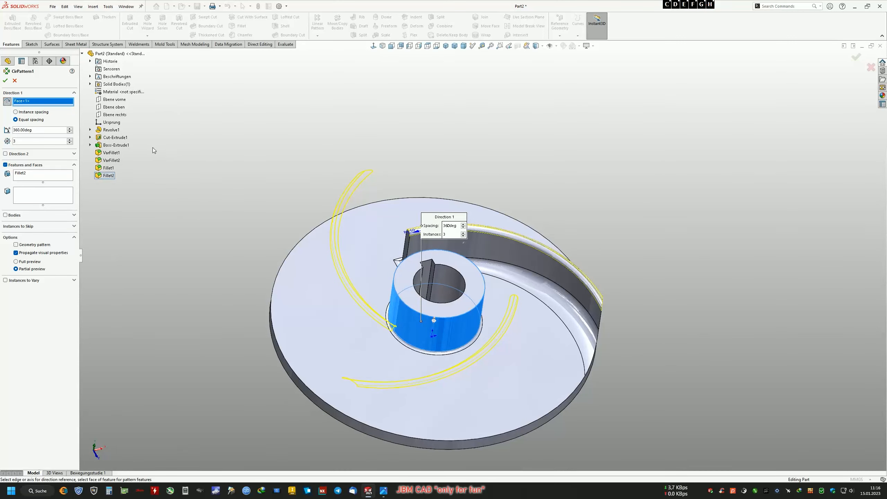
left_click(50, 175)
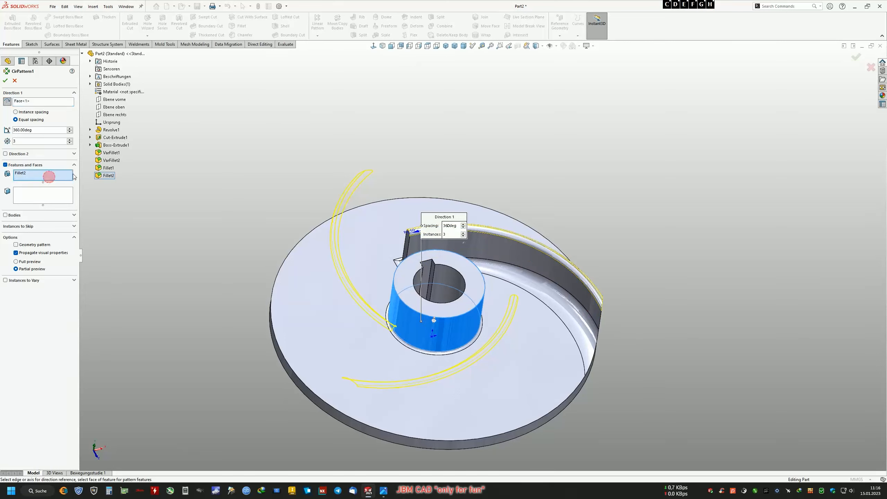
left_click(116, 145)
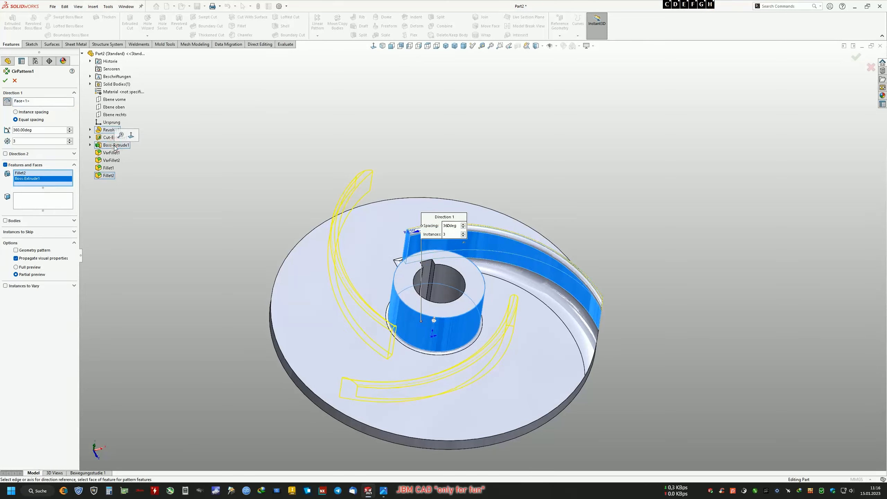
left_click(112, 152)
left_click(112, 160)
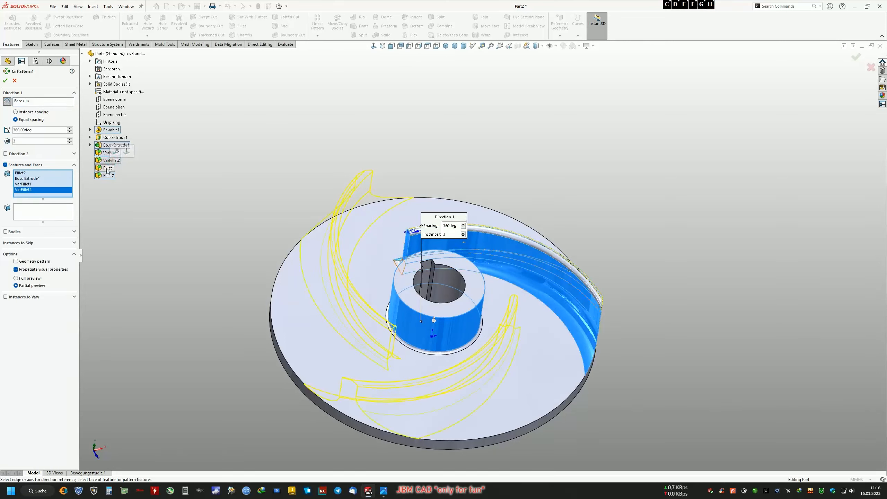
left_click(107, 168)
left_click(107, 175)
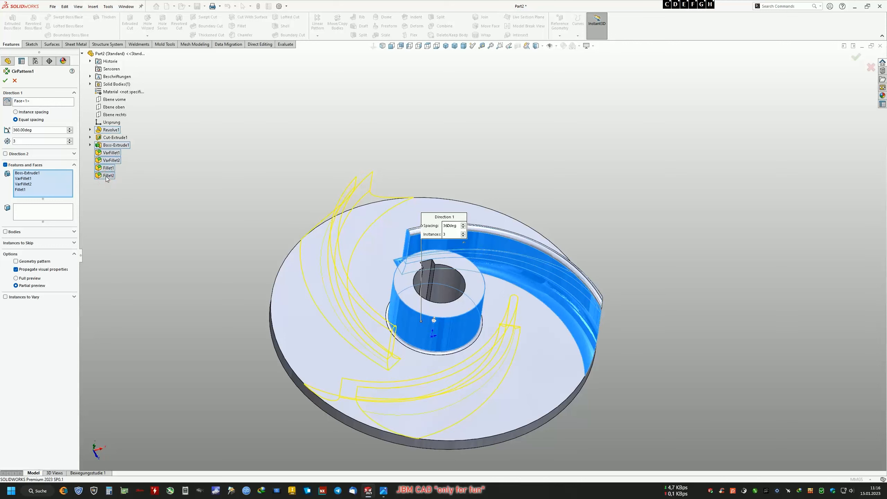
left_click(107, 176)
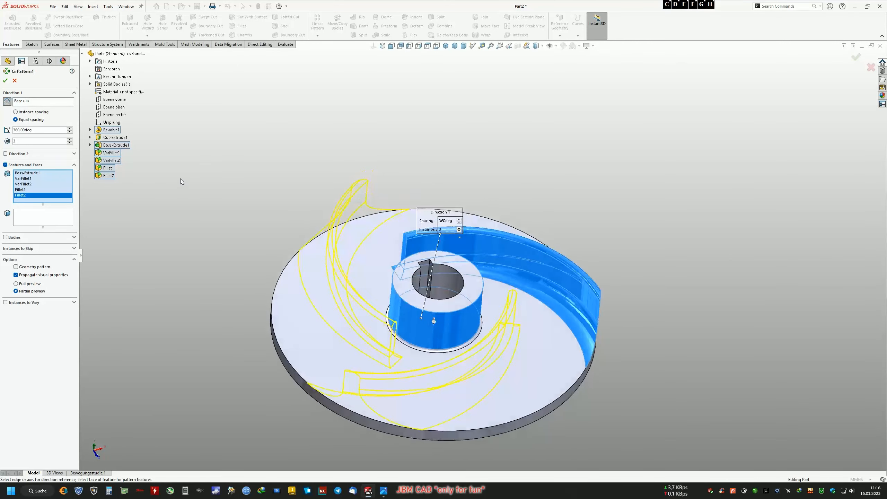
middle_click_drag(180, 179, 177, 167)
left_click(6, 81)
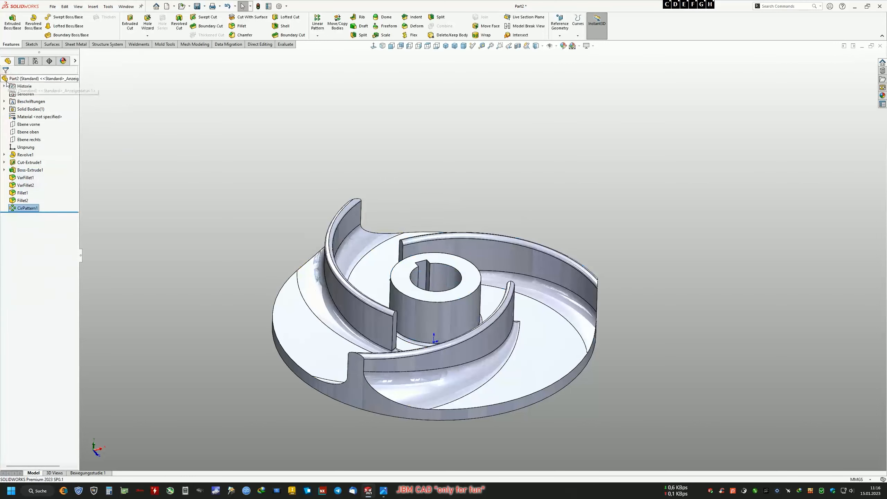
- Show the patterned impeller in isometric view and compare it with the reference drawing
key("ctrl+5")
key("ctrl+7")
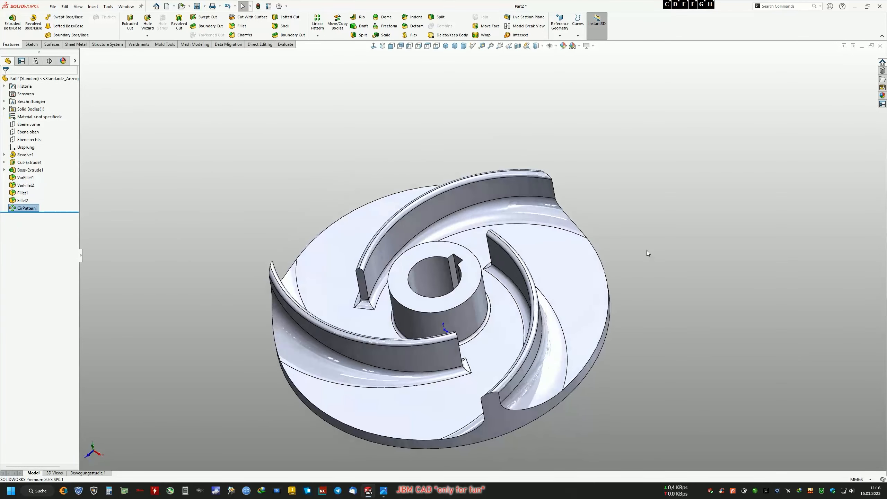
left_click(445, 45)
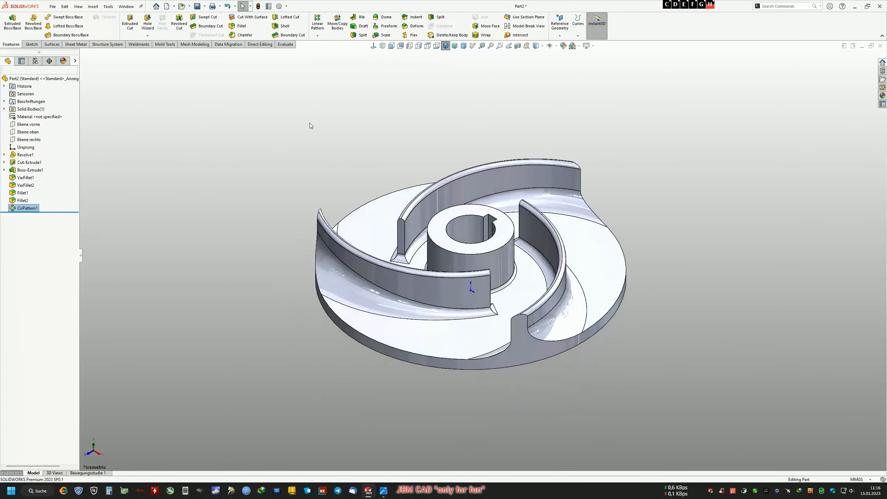
left_click(384, 492)
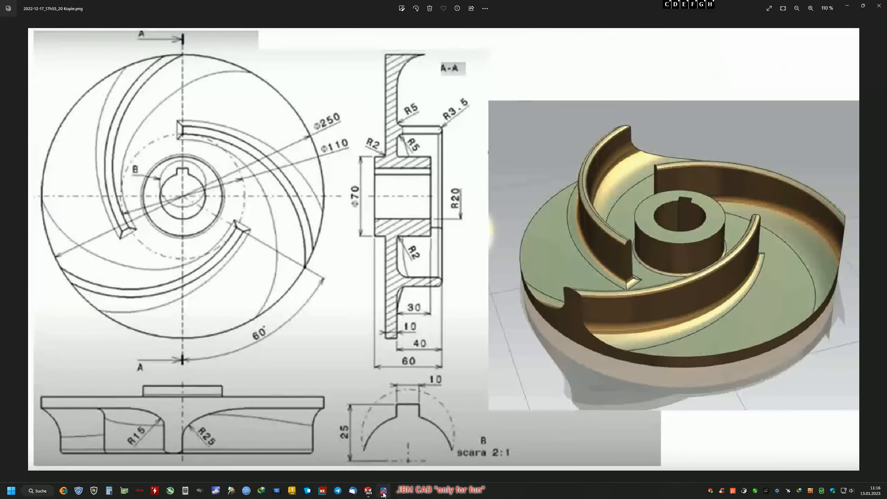